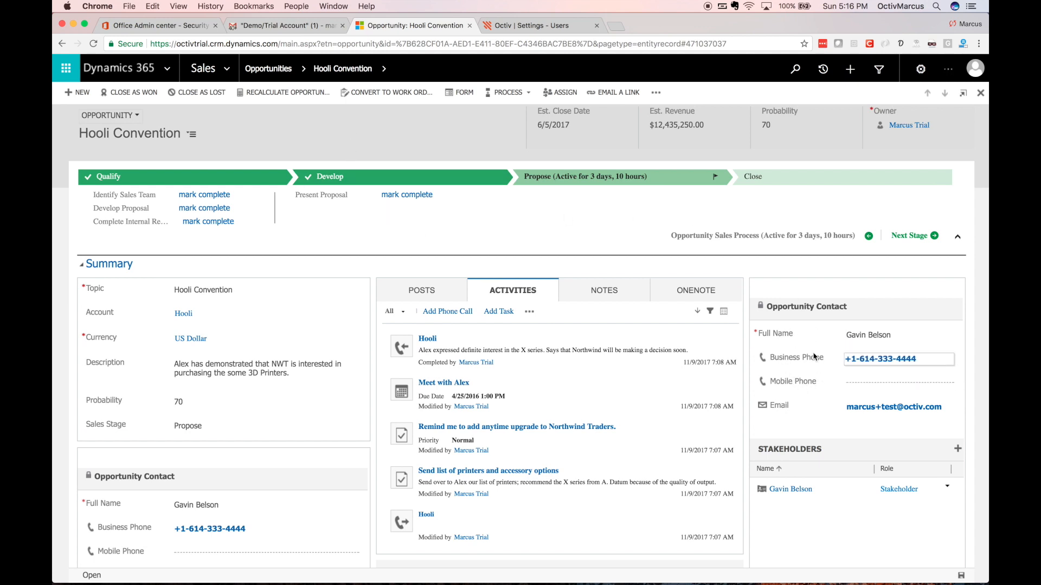
Review the Hooli Convention opportunity from its summary and contact details down to the product line items
{"action": "scroll", "coordinate": [403, 324], "scroll_direction": "down", "scroll_amount": 5}
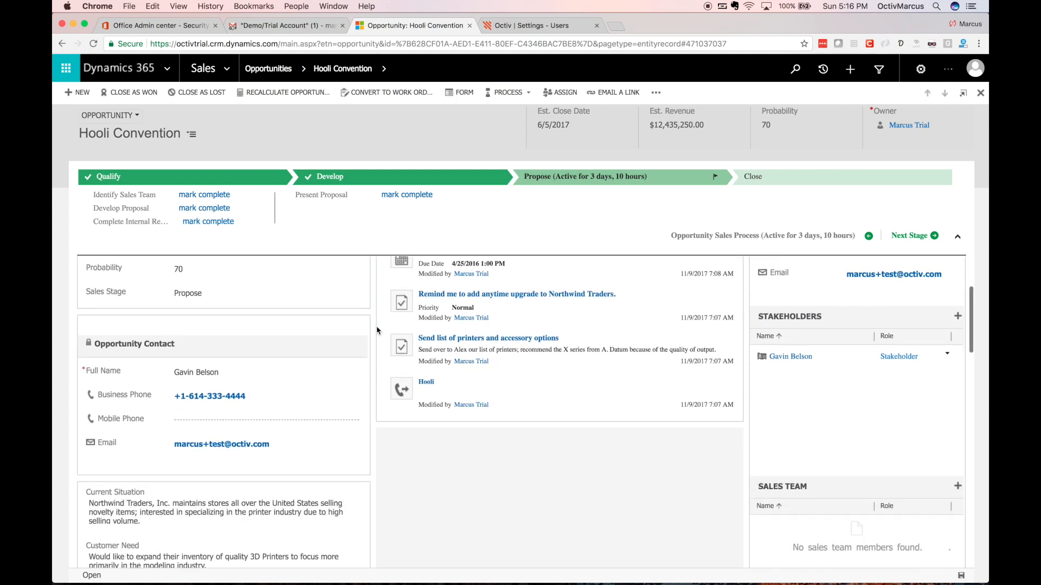
{"action": "scroll", "coordinate": [377, 330], "scroll_direction": "down", "scroll_amount": 10}
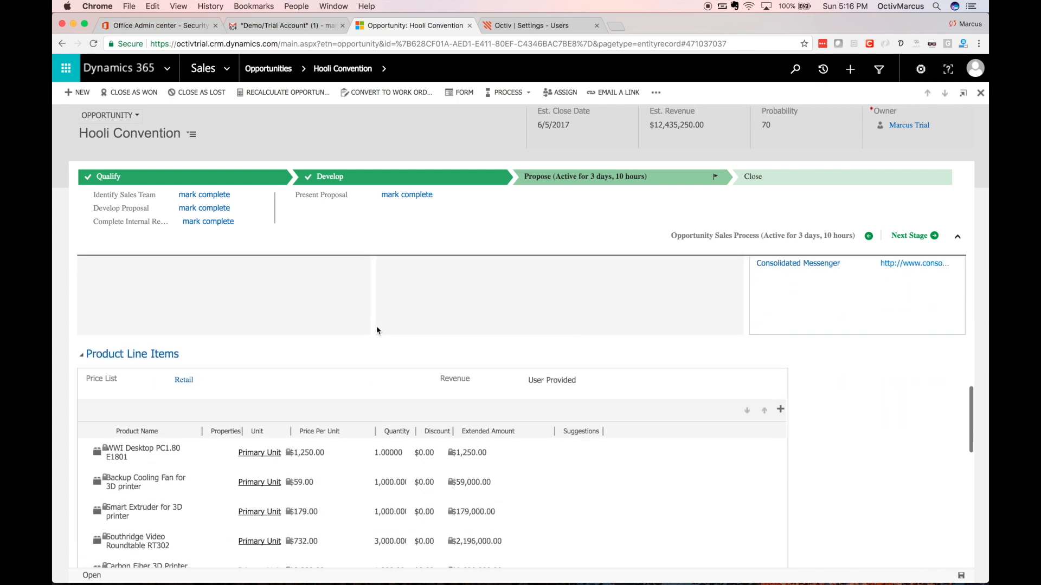
{"action": "scroll", "coordinate": [376, 329], "scroll_direction": "down", "scroll_amount": 2}
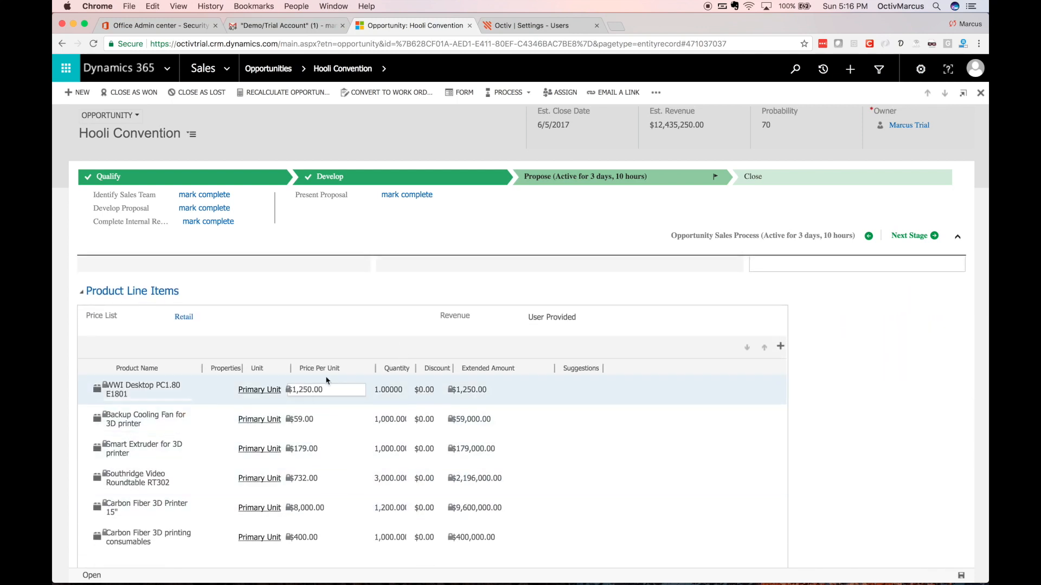
{"action": "scroll", "coordinate": [411, 519], "scroll_direction": "up", "scroll_amount": 15}
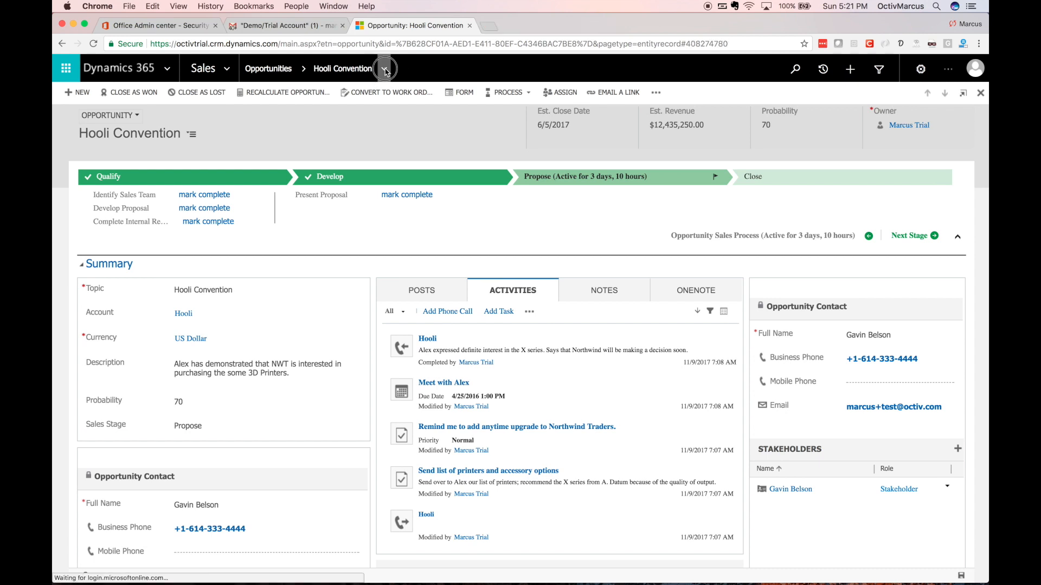
Start a new Octiv document from the Hooli Convention opportunity's related Octiv Documents and maximize its window
{"action": "left_click", "coordinate": [385, 69]}
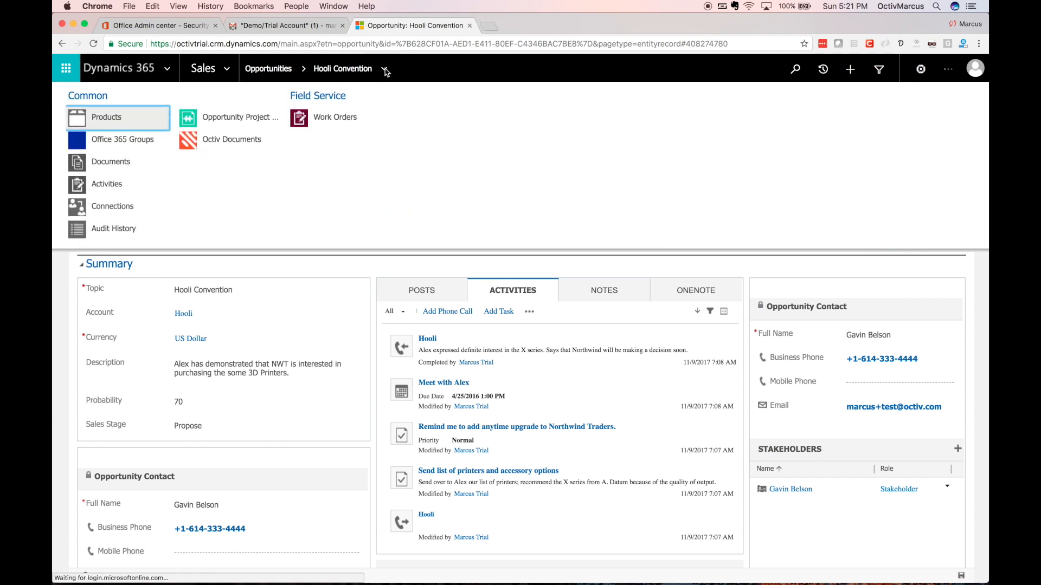
{"action": "left_click", "coordinate": [250, 149]}
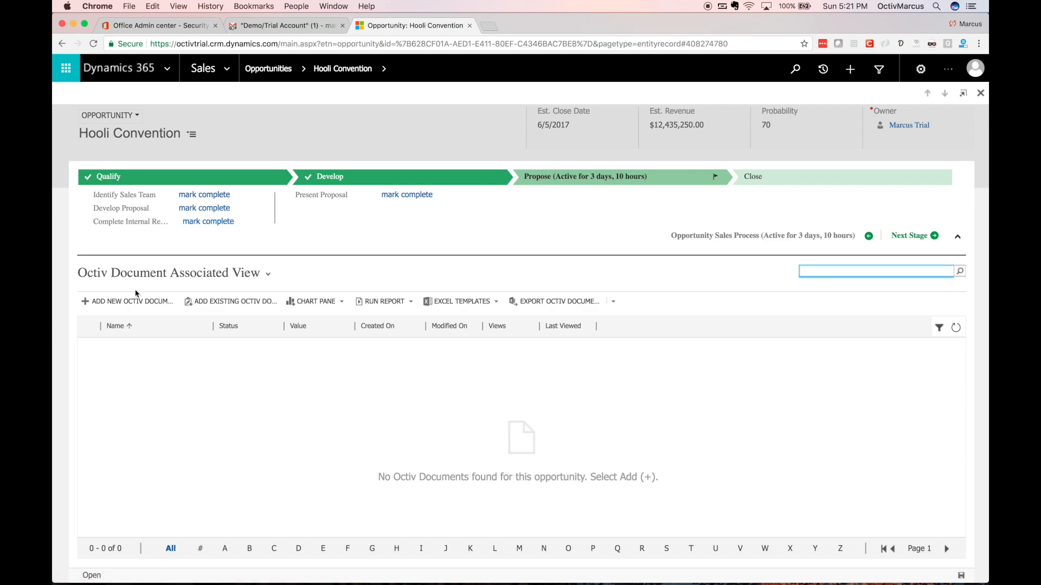
{"action": "left_click", "coordinate": [130, 303]}
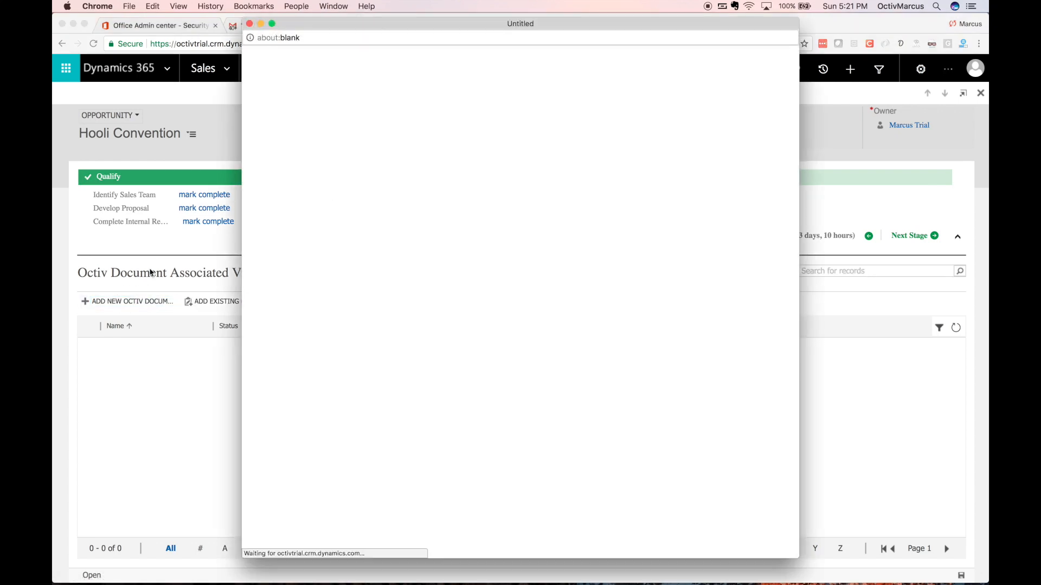
{"action": "left_click", "coordinate": [273, 24]}
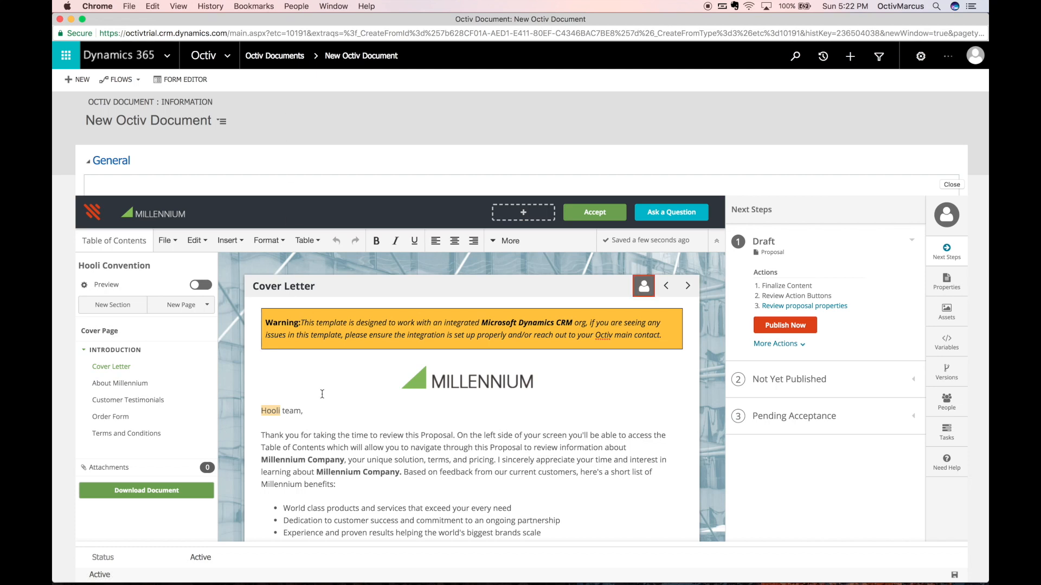
Add the bullet "Premium support for 1 year" at the end of the benefits list in the Cover Letter
{"action": "scroll", "coordinate": [322, 395], "scroll_direction": "down", "scroll_amount": 3}
{"action": "scroll", "coordinate": [322, 394], "scroll_direction": "down", "scroll_amount": 1}
{"action": "left_click", "coordinate": [559, 410]}
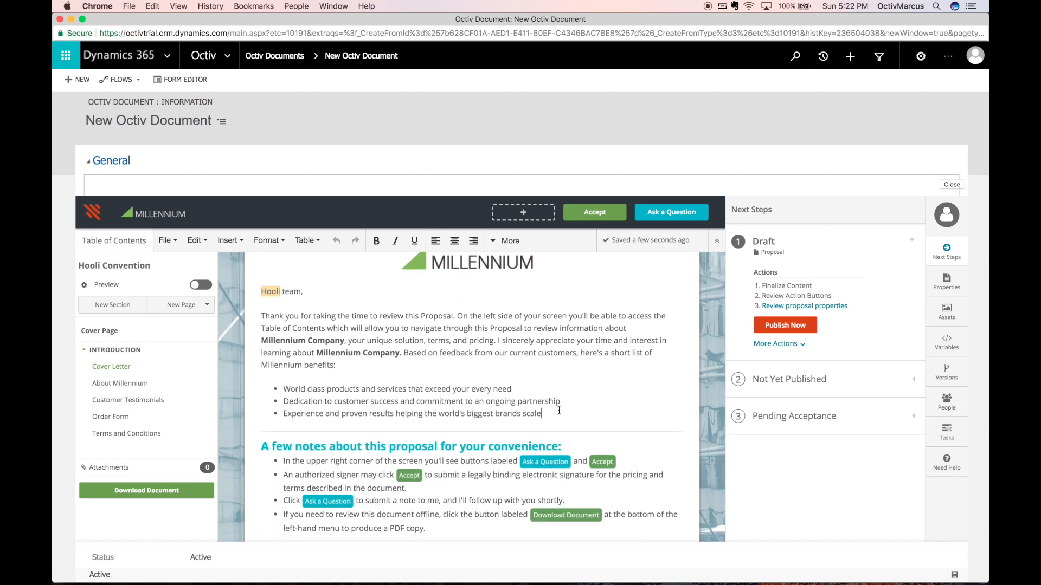
{"action": "key", "text": "Return"}
{"action": "type", "text": "Pre"}
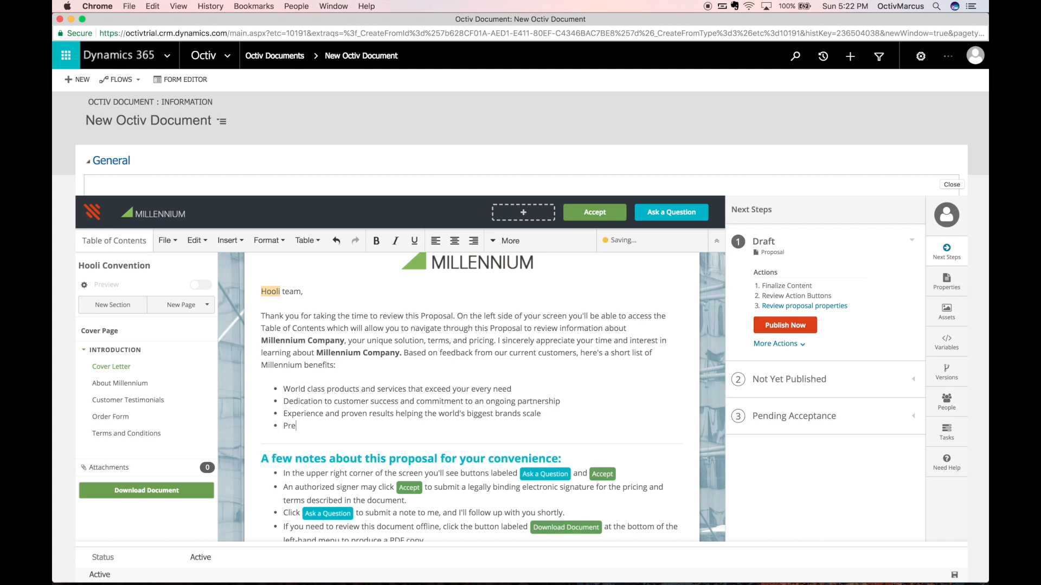
{"action": "type", "text": "mium suppor"}
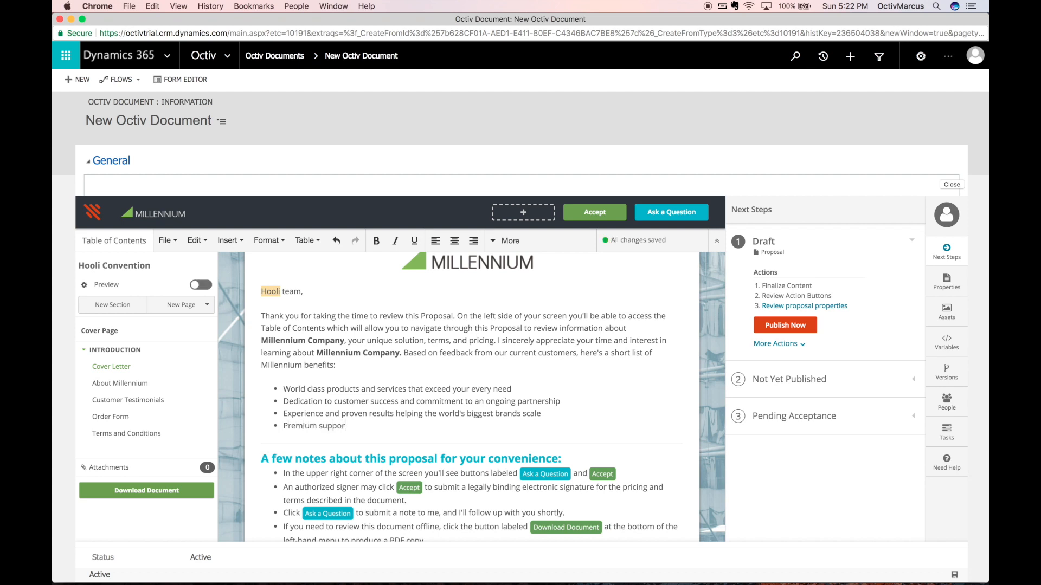
{"action": "type", "text": "t for 1 year"}
{"action": "scroll", "coordinate": [472, 397], "scroll_direction": "down", "scroll_amount": 1}
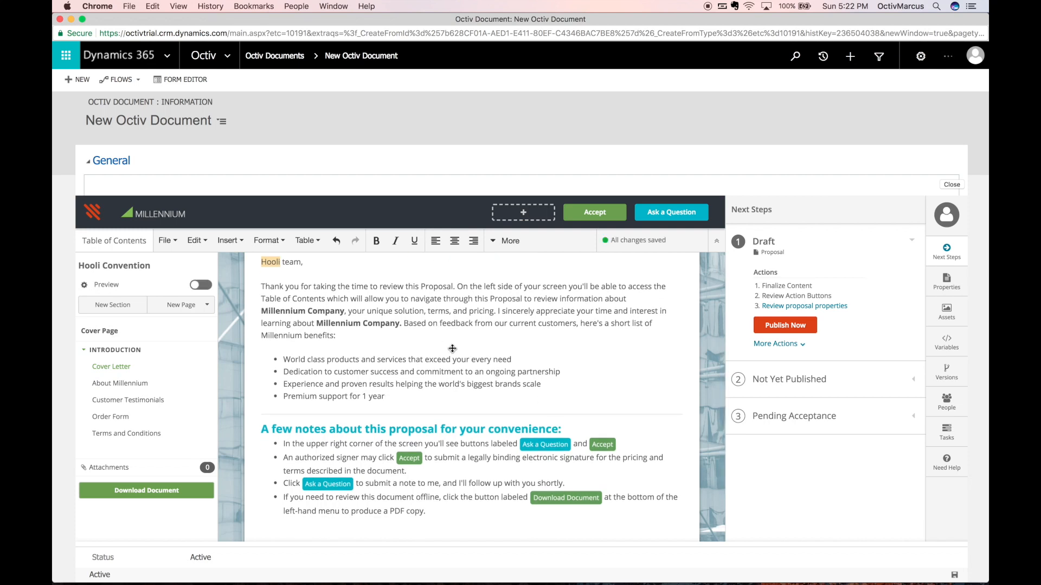
{"action": "scroll", "coordinate": [448, 389], "scroll_direction": "up", "scroll_amount": 2}
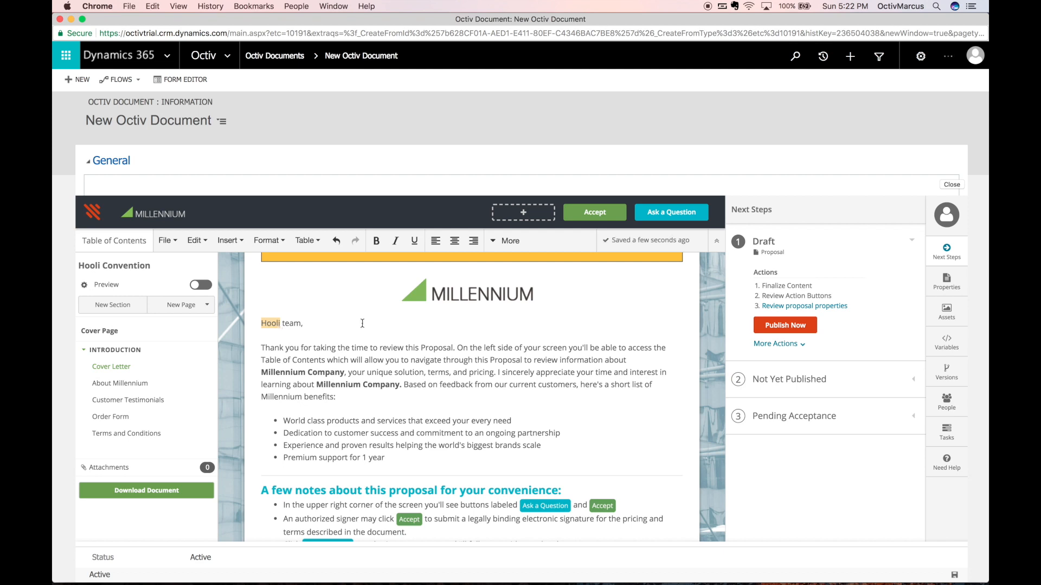
Show the document's image assets and check which other asset types are available
{"action": "left_click", "coordinate": [947, 313]}
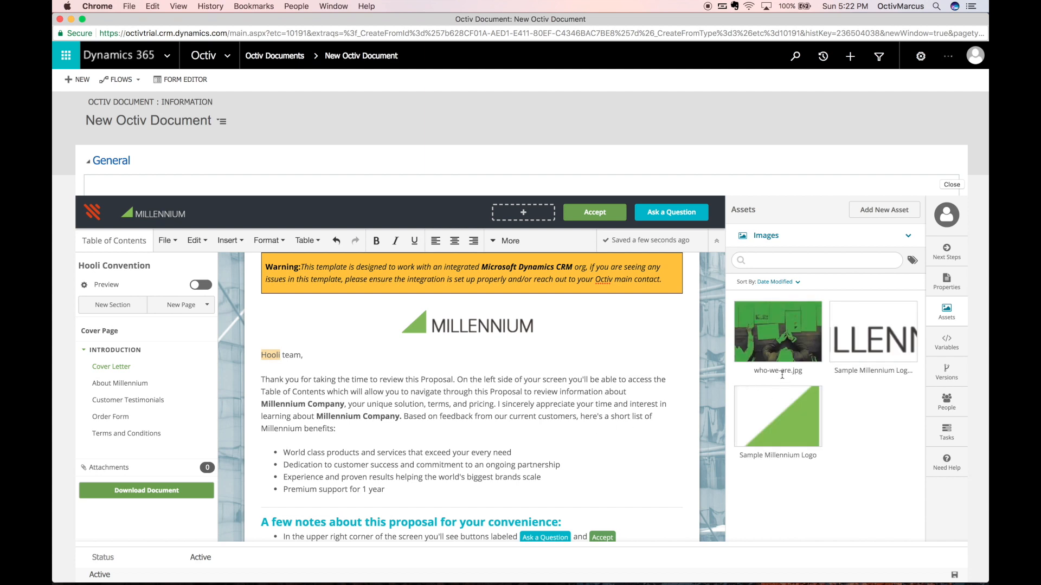
{"action": "left_click", "coordinate": [781, 237]}
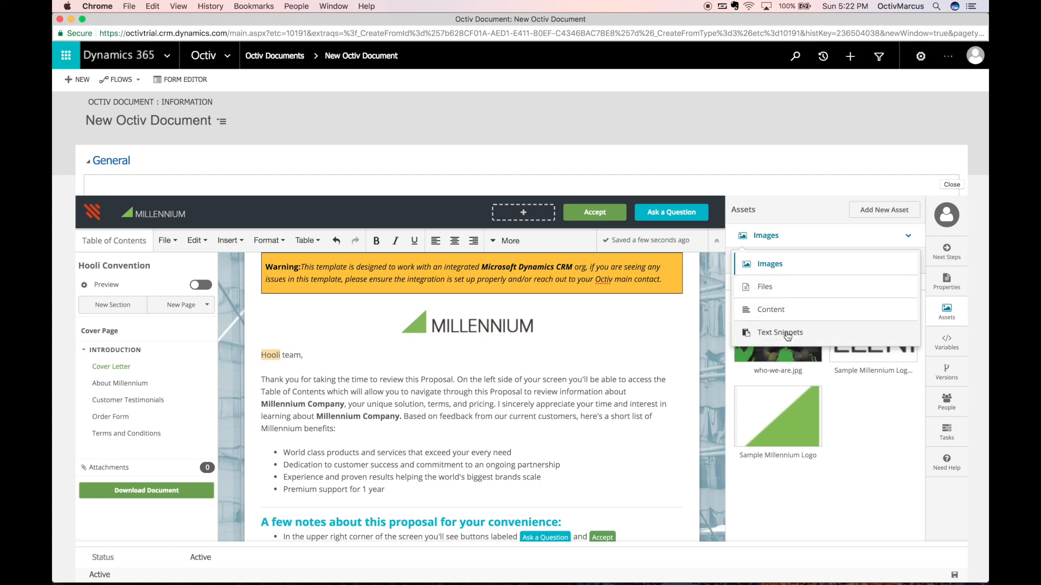
{"action": "left_click", "coordinate": [906, 236]}
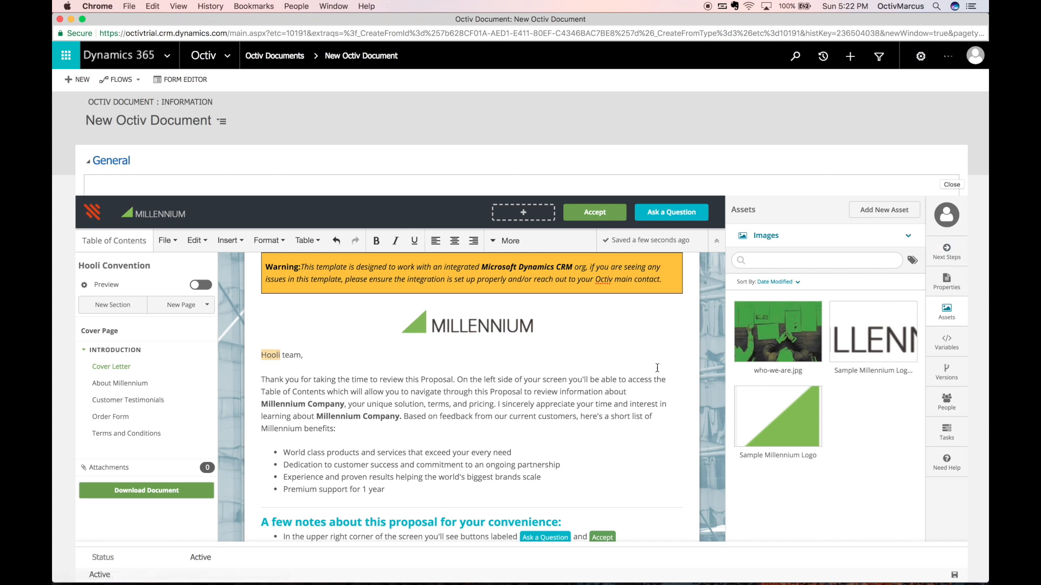
Read through the About Millennium page of the proposal from the mission to the services section
{"action": "left_click", "coordinate": [134, 384]}
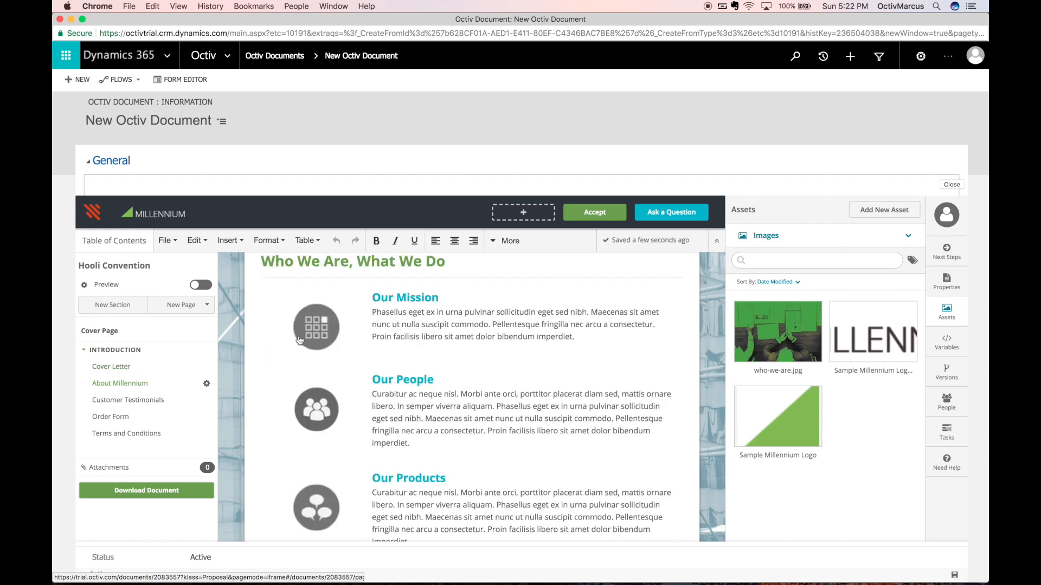
{"action": "scroll", "coordinate": [299, 336], "scroll_direction": "down", "scroll_amount": 4}
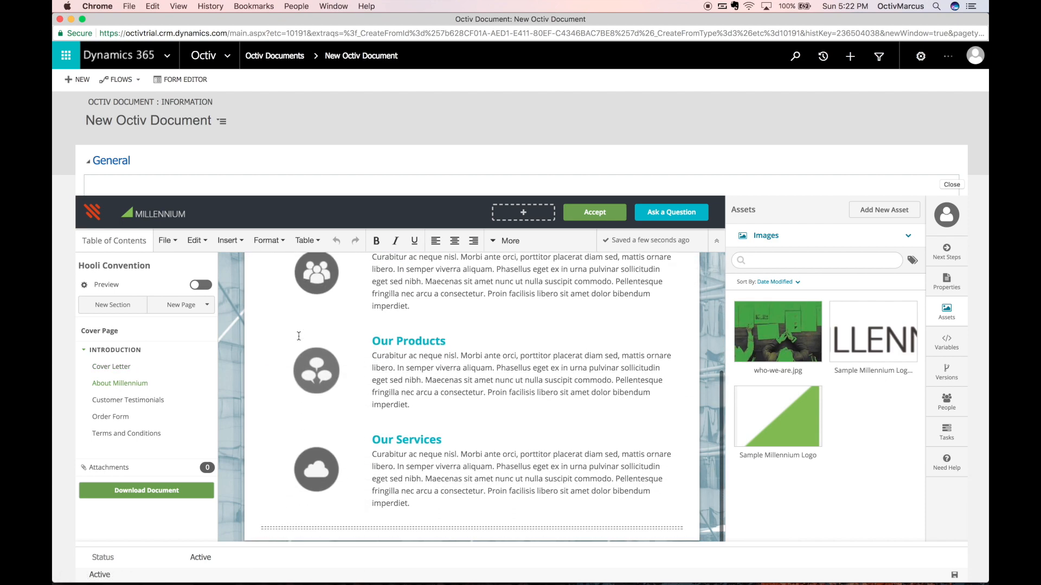
{"action": "scroll", "coordinate": [299, 336], "scroll_direction": "up", "scroll_amount": 3}
{"action": "scroll", "coordinate": [298, 336], "scroll_direction": "up", "scroll_amount": 2}
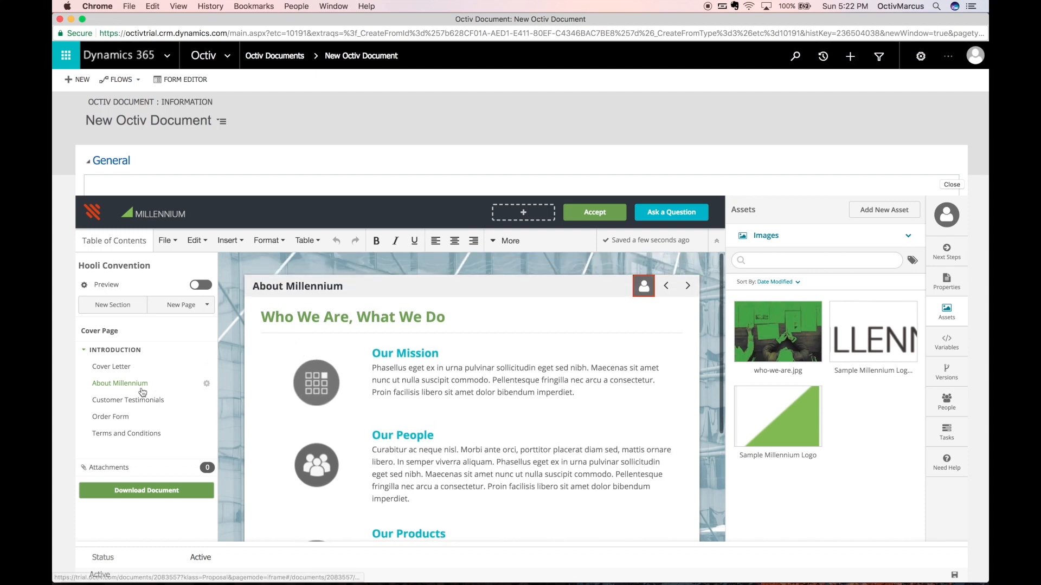
Examine the Customer Testimonials page, including the industry variable in its heading and the testimonial blocks for each industry
{"action": "left_click", "coordinate": [123, 402]}
{"action": "scroll", "coordinate": [274, 340], "scroll_direction": "down", "scroll_amount": 1}
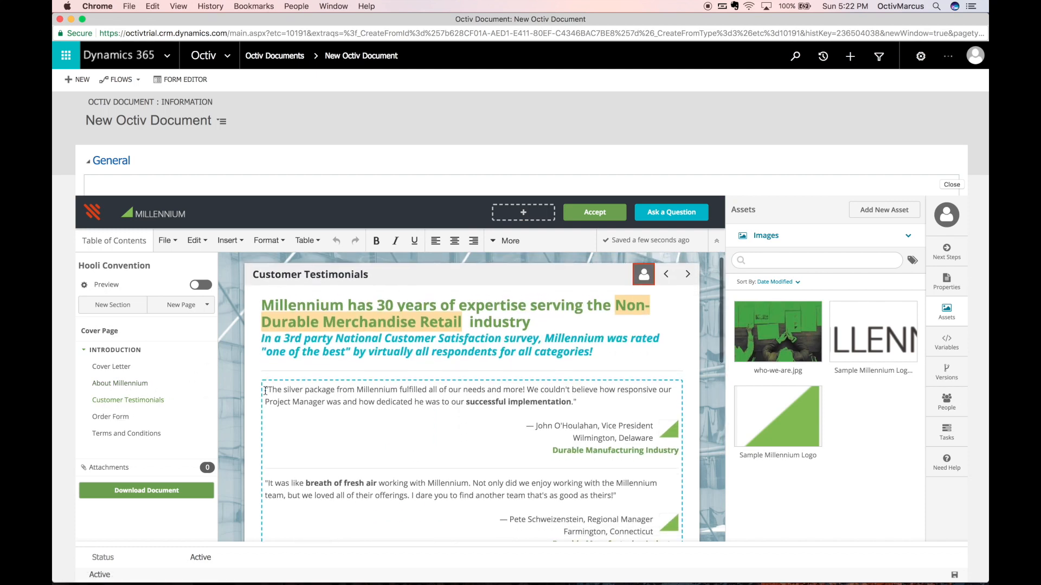
{"action": "scroll", "coordinate": [273, 340], "scroll_direction": "up", "scroll_amount": 1}
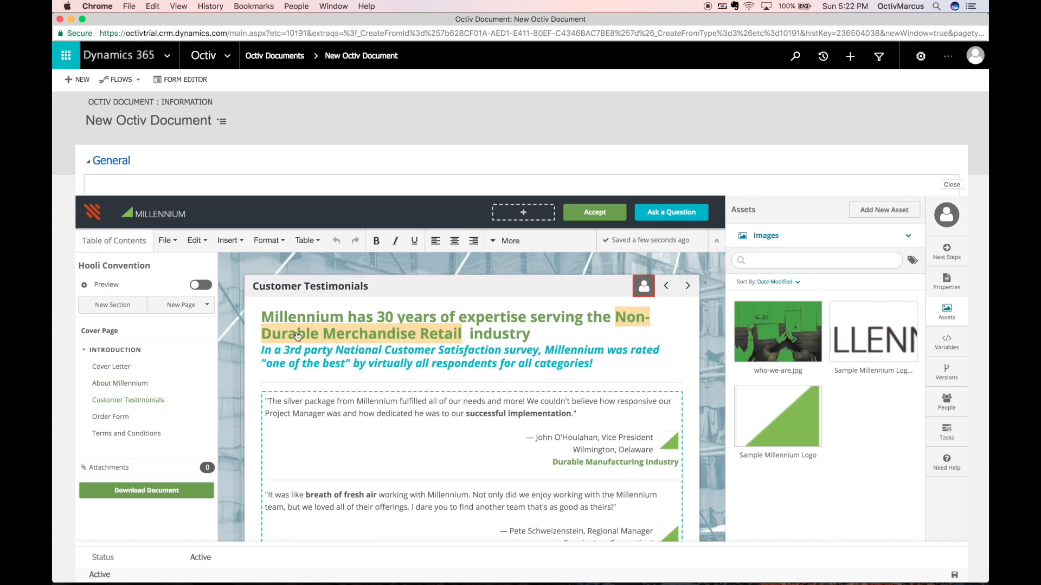
{"action": "left_click", "coordinate": [297, 337]}
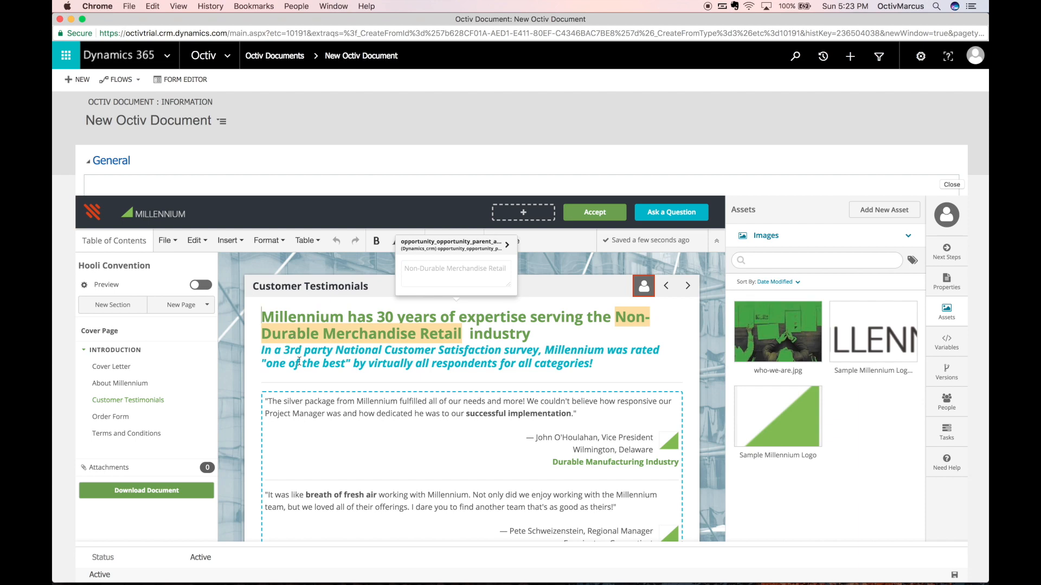
{"action": "scroll", "coordinate": [299, 362], "scroll_direction": "down", "scroll_amount": 3}
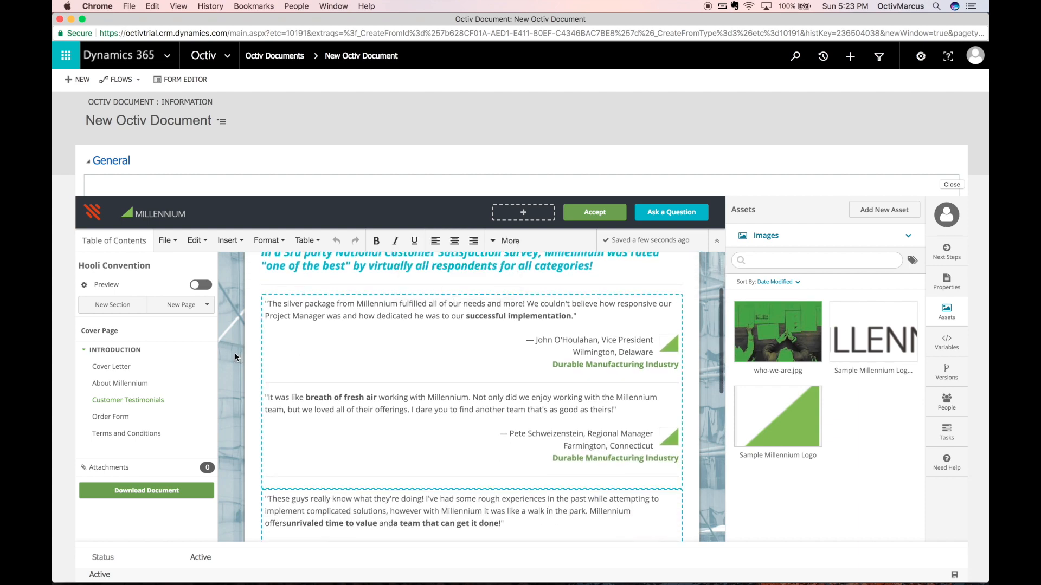
{"action": "scroll", "coordinate": [236, 357], "scroll_direction": "down", "scroll_amount": 7}
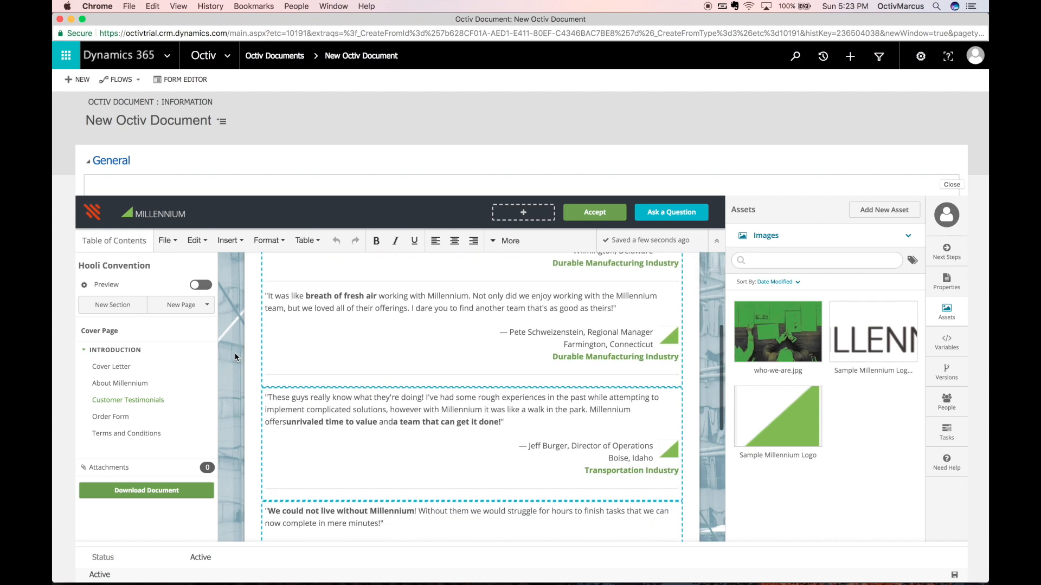
{"action": "scroll", "coordinate": [236, 358], "scroll_direction": "down", "scroll_amount": 8}
{"action": "scroll", "coordinate": [236, 358], "scroll_direction": "up", "scroll_amount": 10}
{"action": "scroll", "coordinate": [236, 358], "scroll_direction": "up", "scroll_amount": 8}
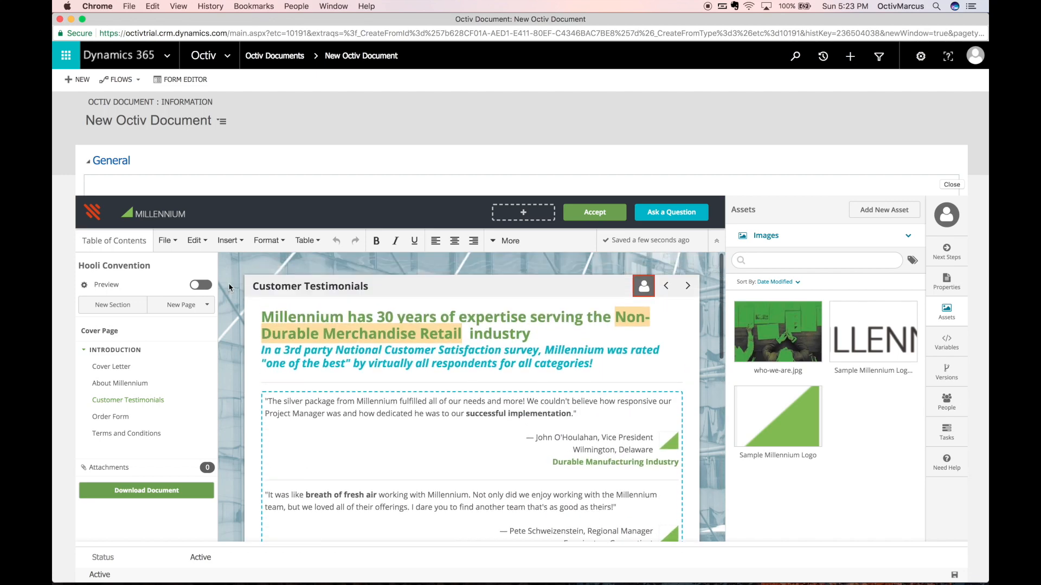
Preview the Customer Testimonials page to check the displayed testimonials, and return to editing
{"action": "left_click", "coordinate": [201, 285]}
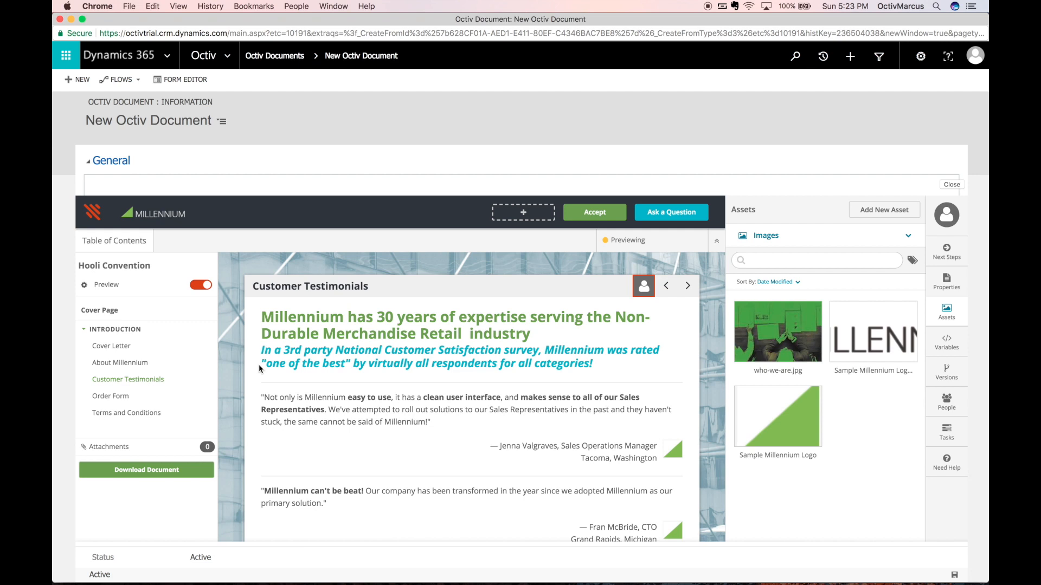
{"action": "scroll", "coordinate": [259, 364], "scroll_direction": "down", "scroll_amount": 1}
{"action": "scroll", "coordinate": [259, 364], "scroll_direction": "up", "scroll_amount": 1}
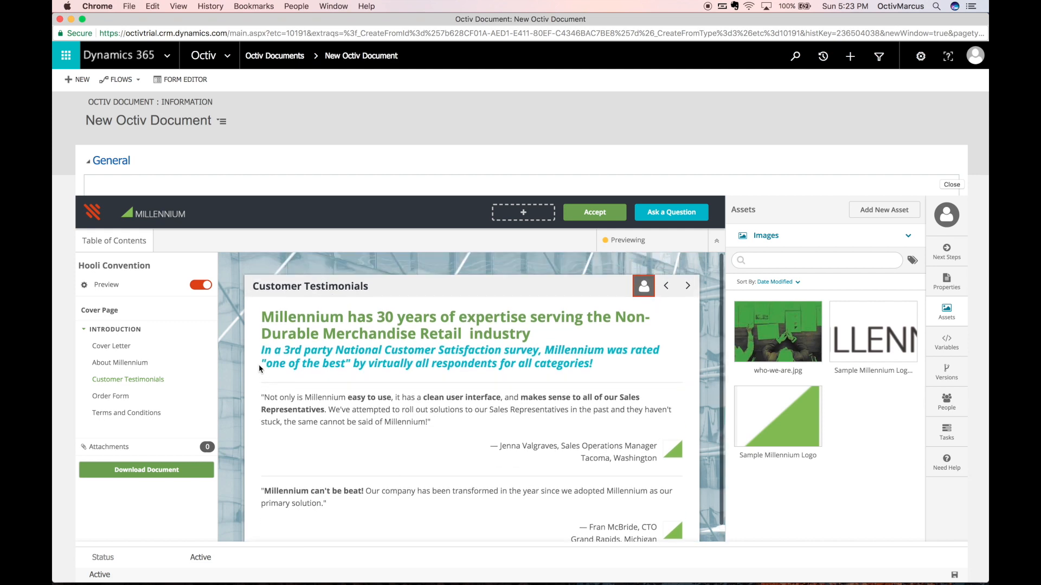
{"action": "left_click", "coordinate": [197, 286]}
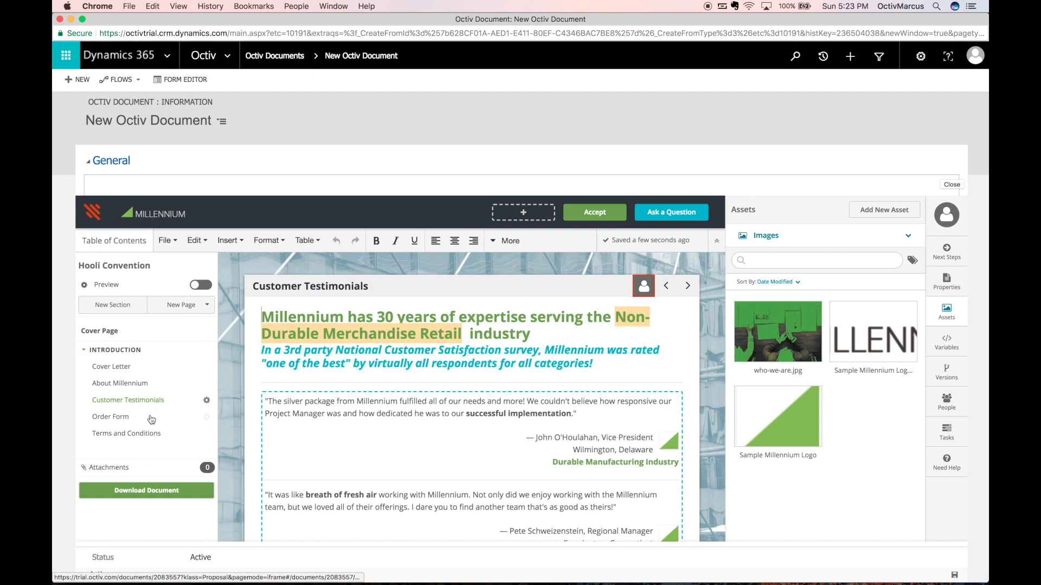
Preview the Order Form page to check its product table and grand total, and return to editing
{"action": "left_click", "coordinate": [147, 420]}
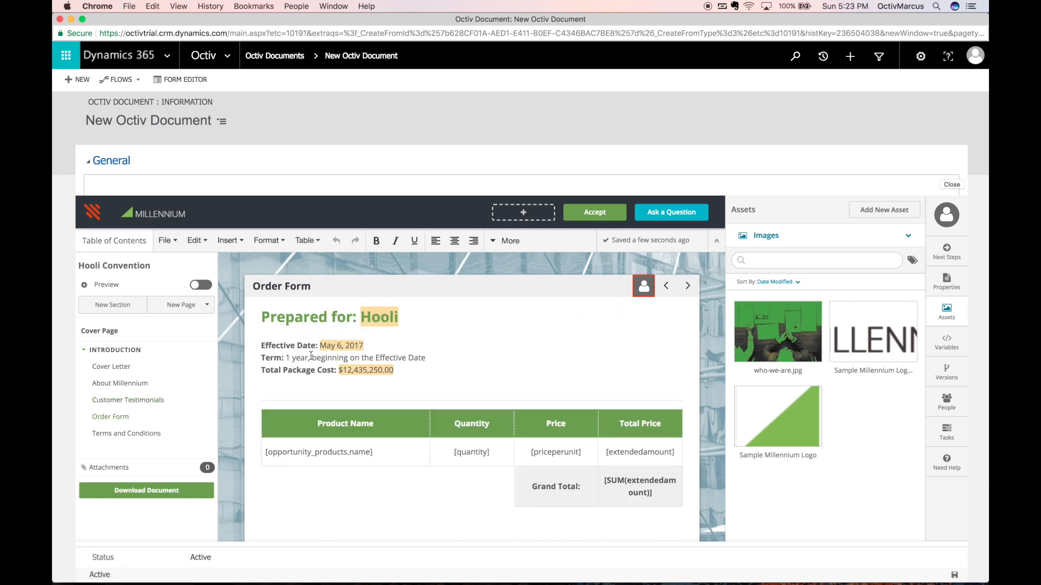
{"action": "left_click", "coordinate": [200, 285]}
{"action": "scroll", "coordinate": [351, 370], "scroll_direction": "down", "scroll_amount": 5}
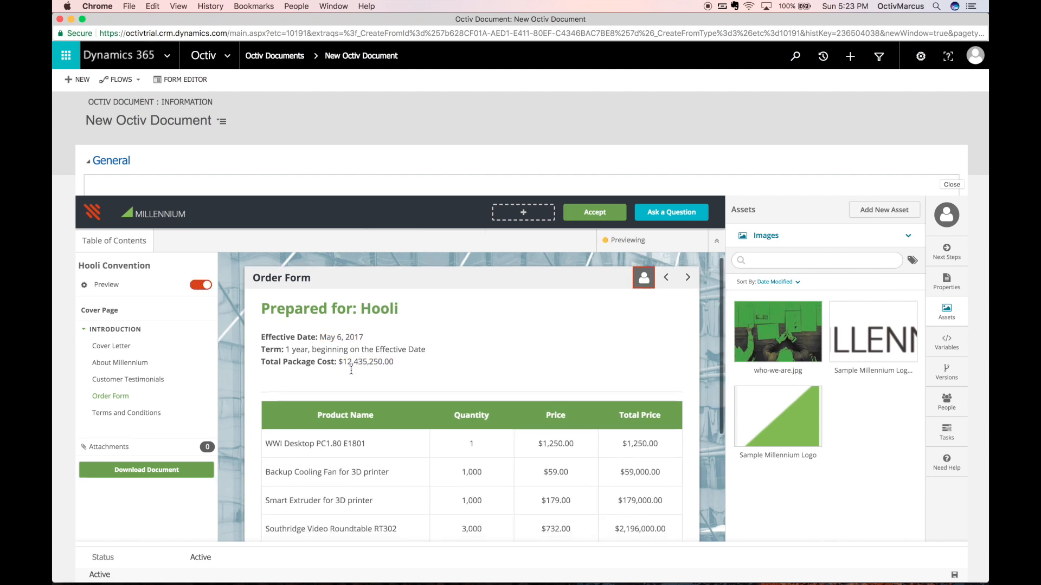
{"action": "scroll", "coordinate": [351, 374], "scroll_direction": "down", "scroll_amount": 1}
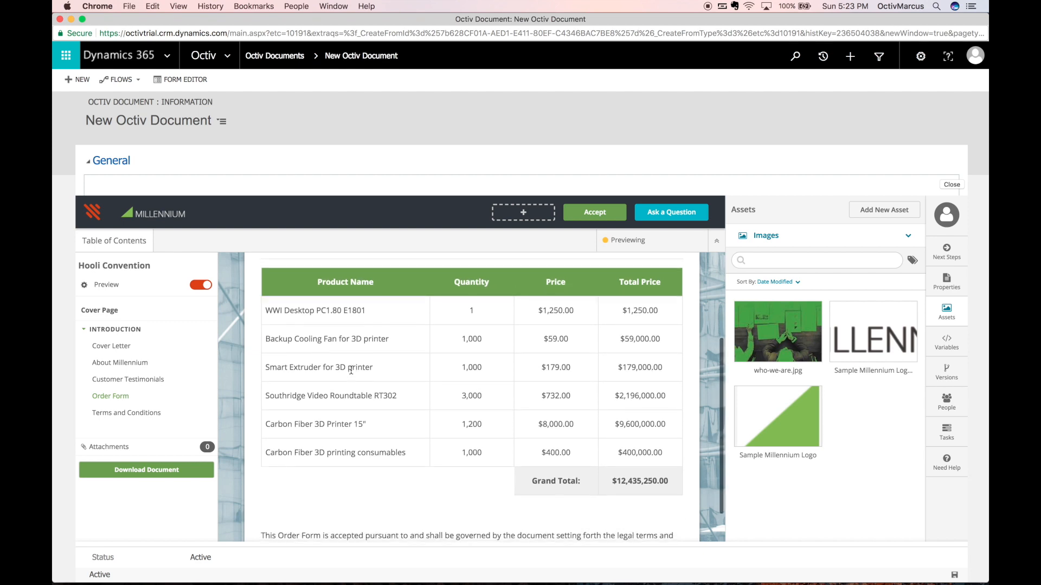
{"action": "scroll", "coordinate": [351, 371], "scroll_direction": "down", "scroll_amount": 3}
{"action": "scroll", "coordinate": [352, 374], "scroll_direction": "up", "scroll_amount": 6}
{"action": "scroll", "coordinate": [351, 373], "scroll_direction": "up", "scroll_amount": 3}
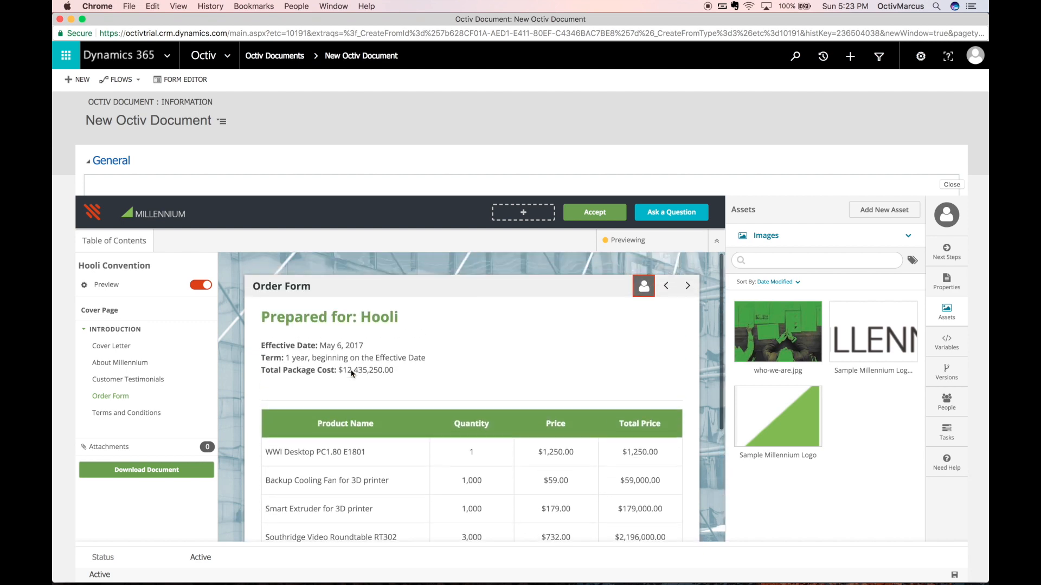
{"action": "left_click", "coordinate": [196, 287]}
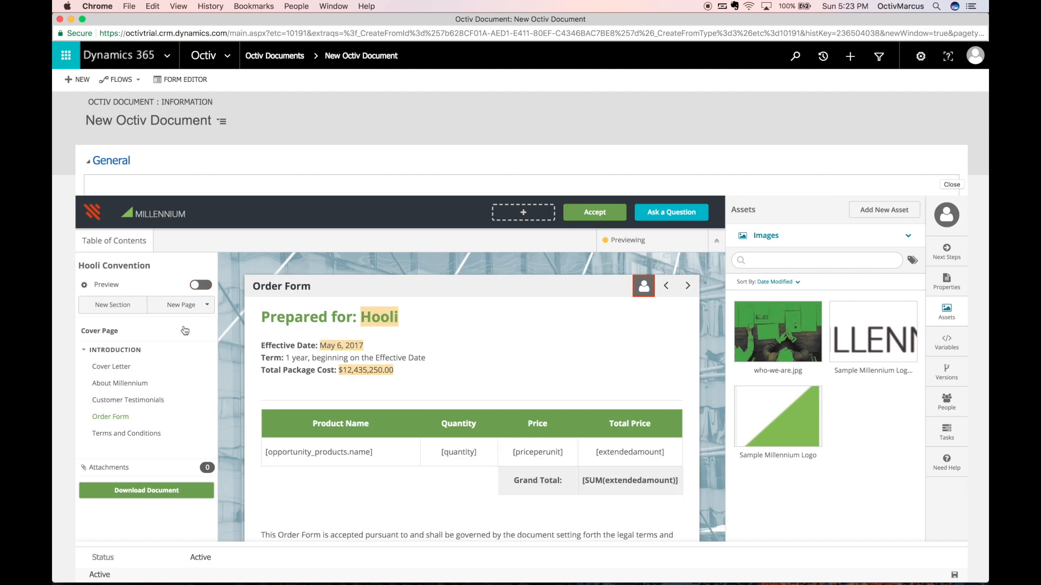
Review the proposal's Terms and Conditions page from the Master Services Agreement to the Mutual Warranties section
{"action": "left_click", "coordinate": [182, 432]}
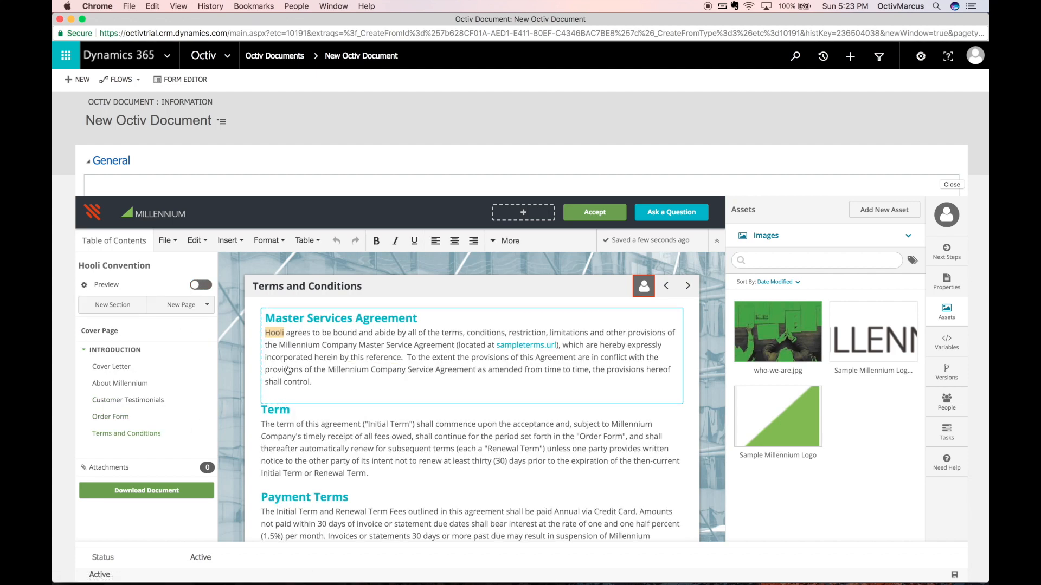
{"action": "scroll", "coordinate": [238, 368], "scroll_direction": "down", "scroll_amount": 2}
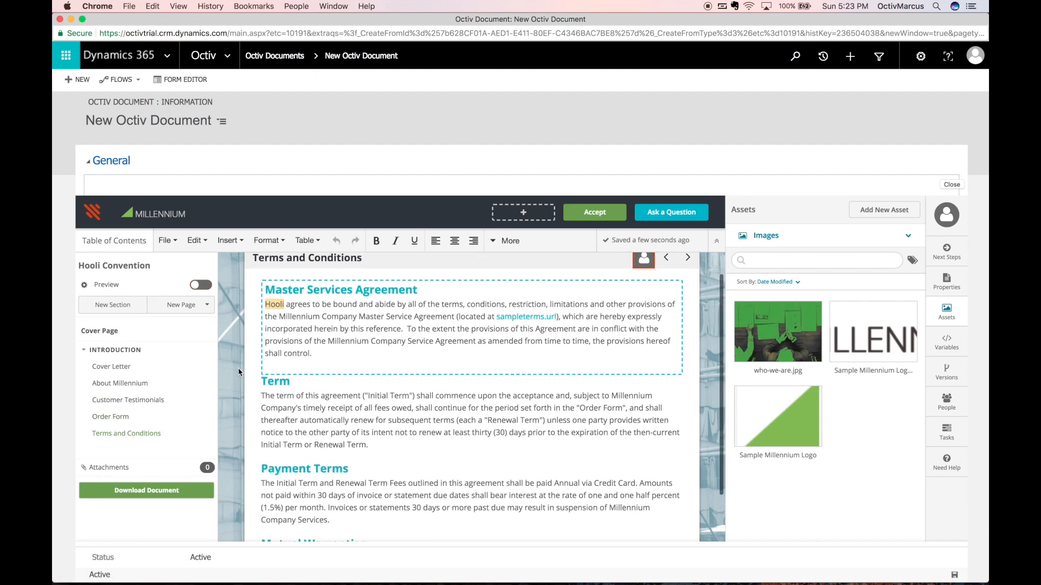
{"action": "scroll", "coordinate": [239, 368], "scroll_direction": "down", "scroll_amount": 1}
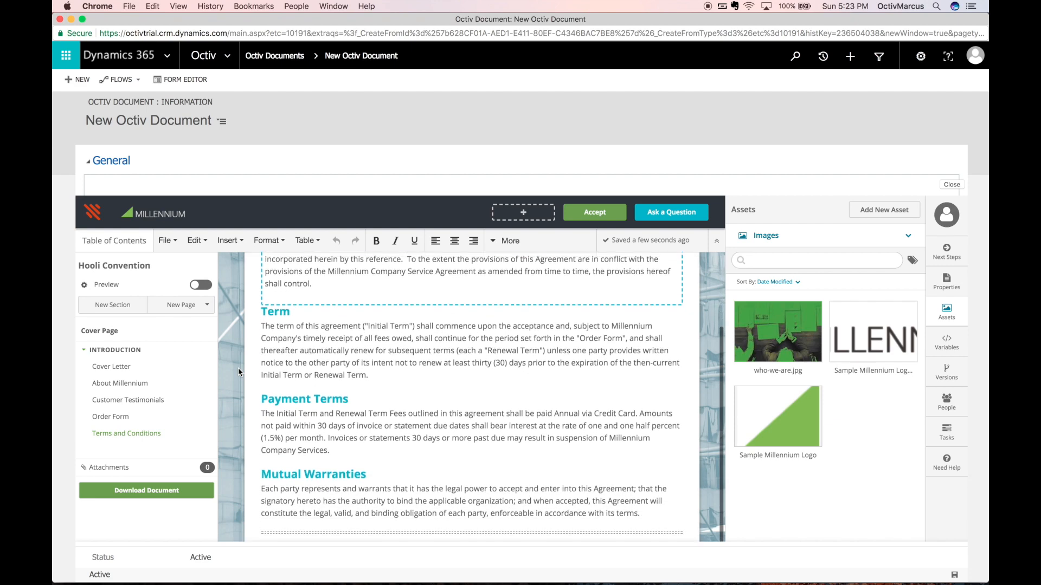
{"action": "scroll", "coordinate": [239, 368], "scroll_direction": "up", "scroll_amount": 3}
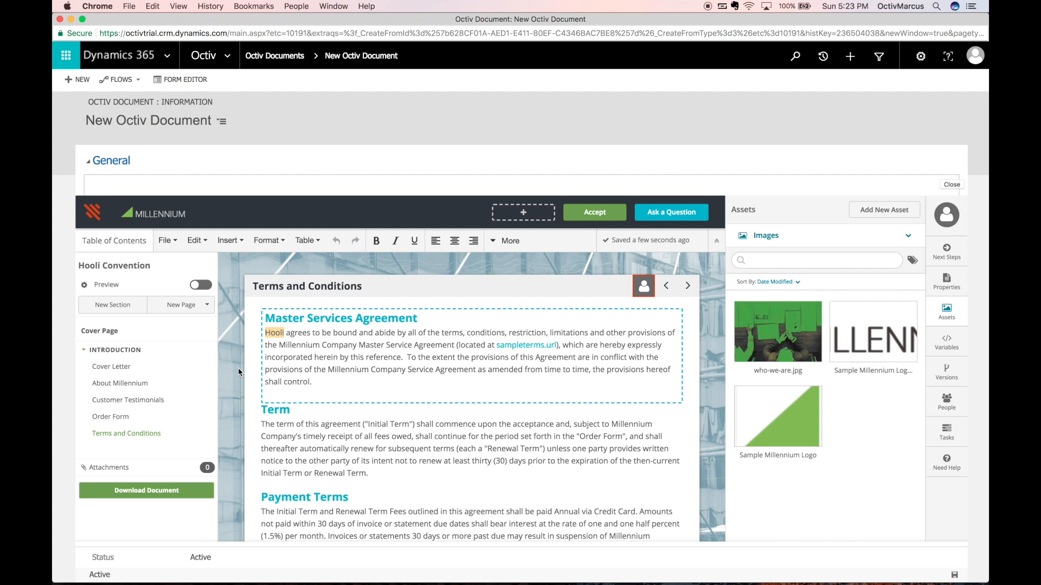
Return to the proposal's Cover Letter page and publish the draft proposal
{"action": "left_click", "coordinate": [144, 373]}
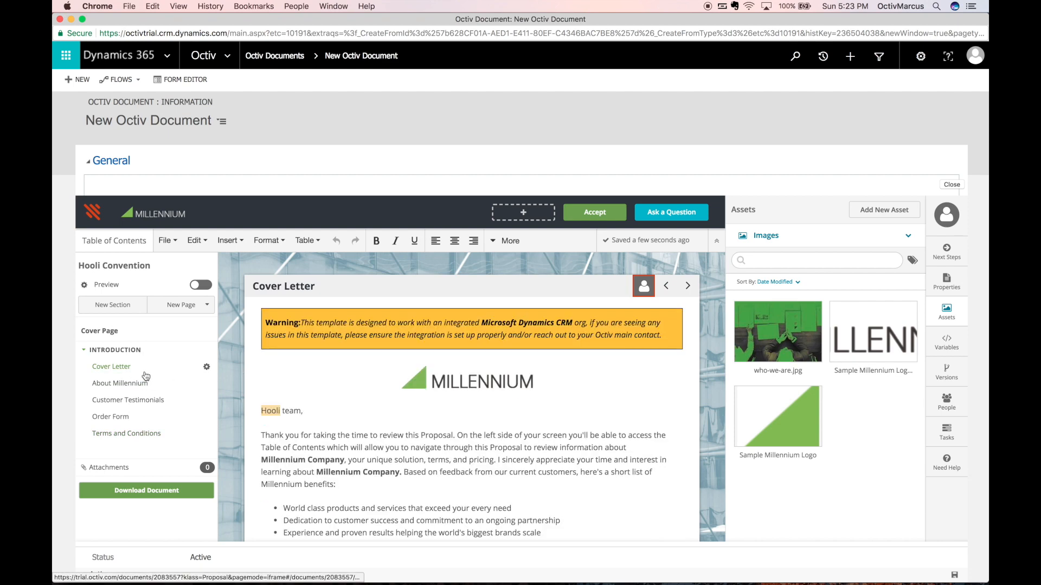
{"action": "left_click", "coordinate": [947, 254]}
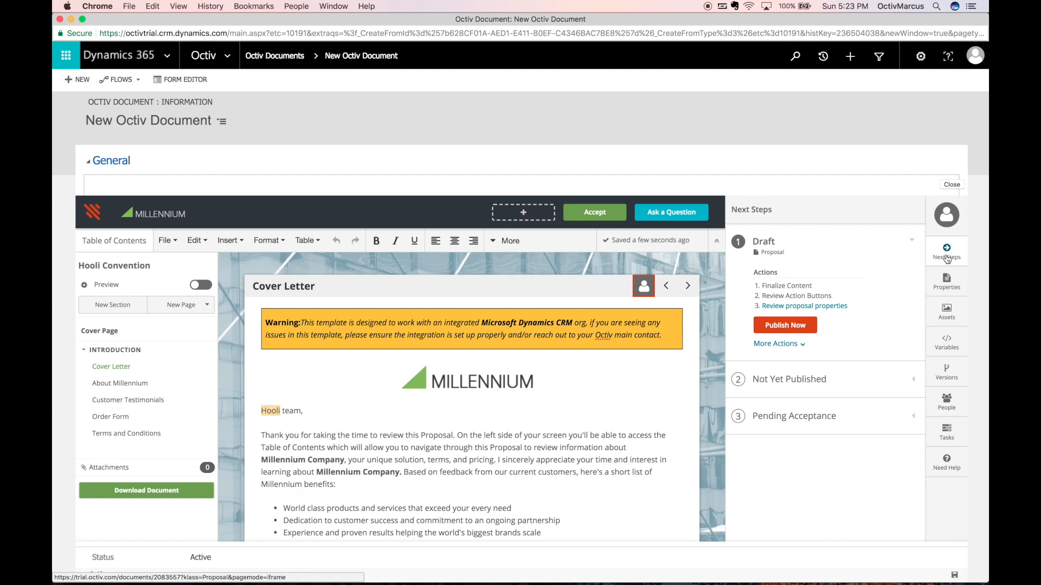
{"action": "left_click", "coordinate": [796, 328]}
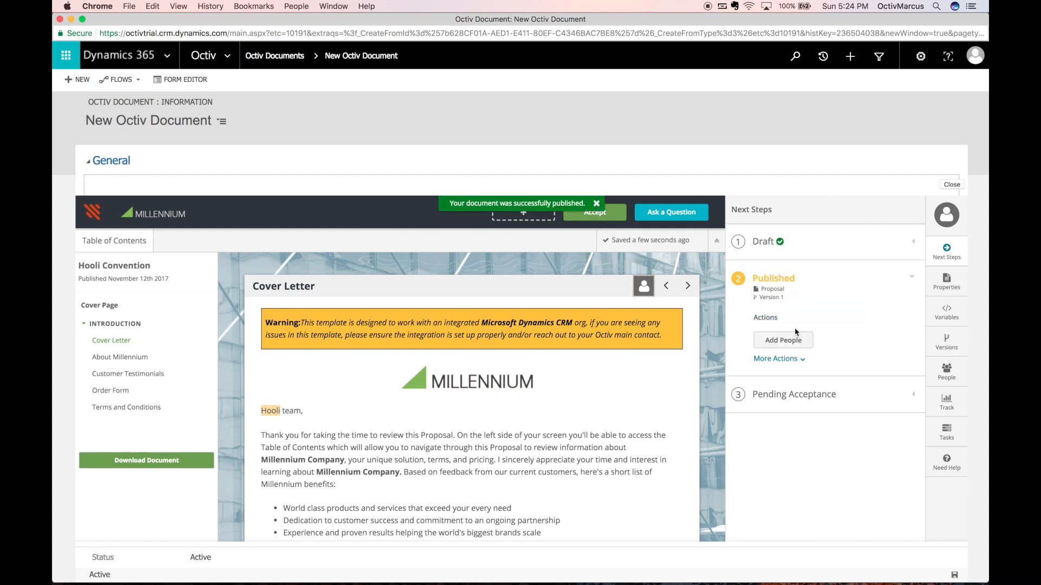
Add the opportunity's CRM contact as a signer of the published proposal and submit the added people
{"action": "left_click", "coordinate": [795, 344]}
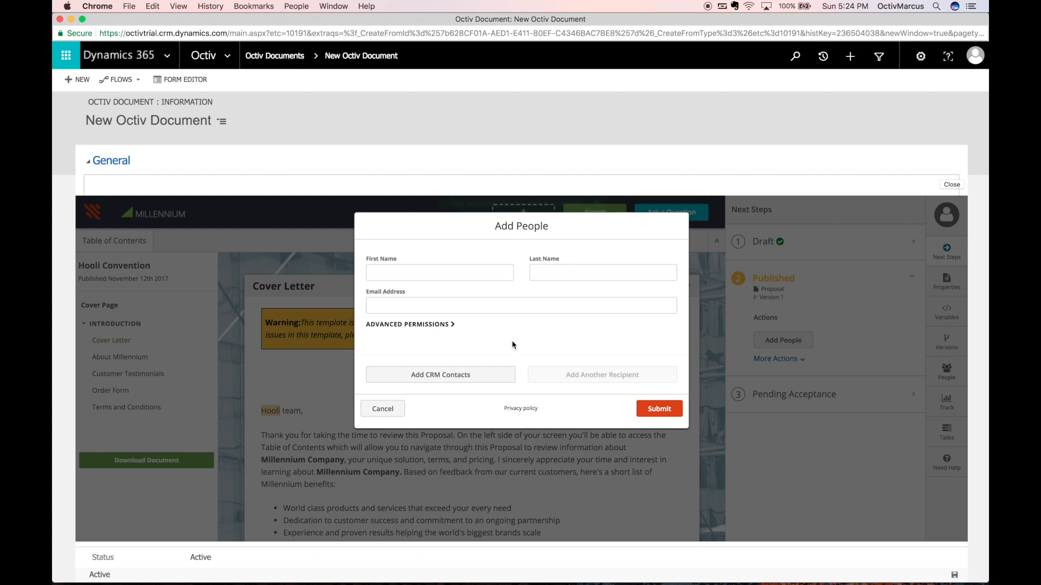
{"action": "left_click", "coordinate": [492, 372]}
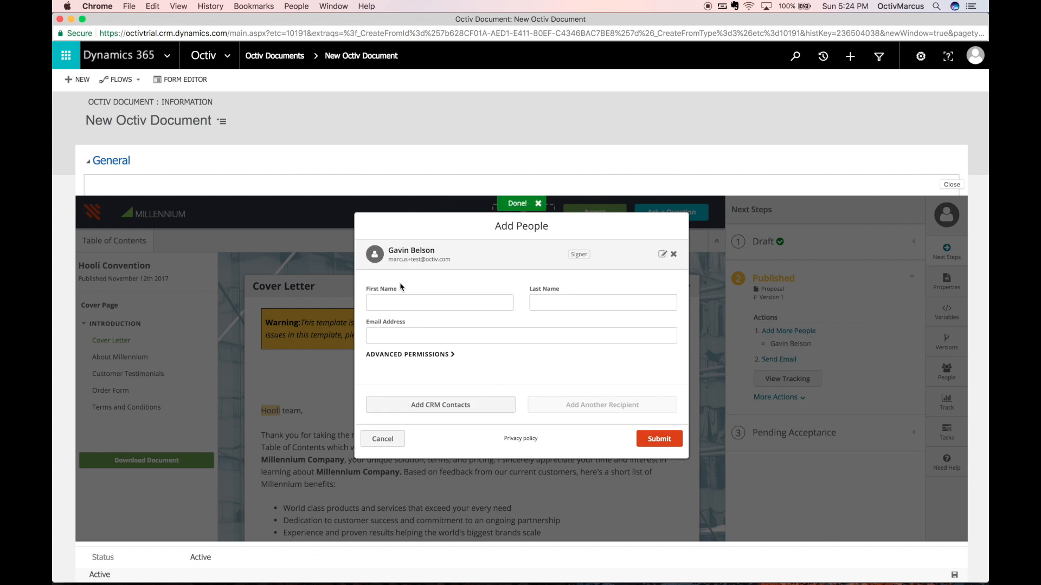
{"action": "left_click", "coordinate": [657, 439]}
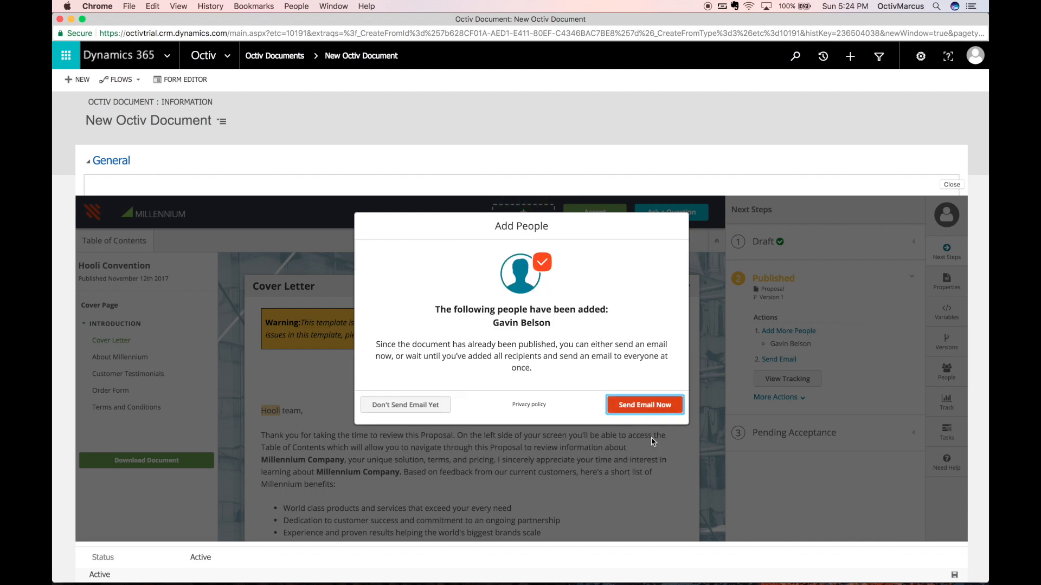
Email the published proposal to all recipients with the Sample Email Template (Shared) and finish the sending dialog
{"action": "left_click", "coordinate": [656, 407]}
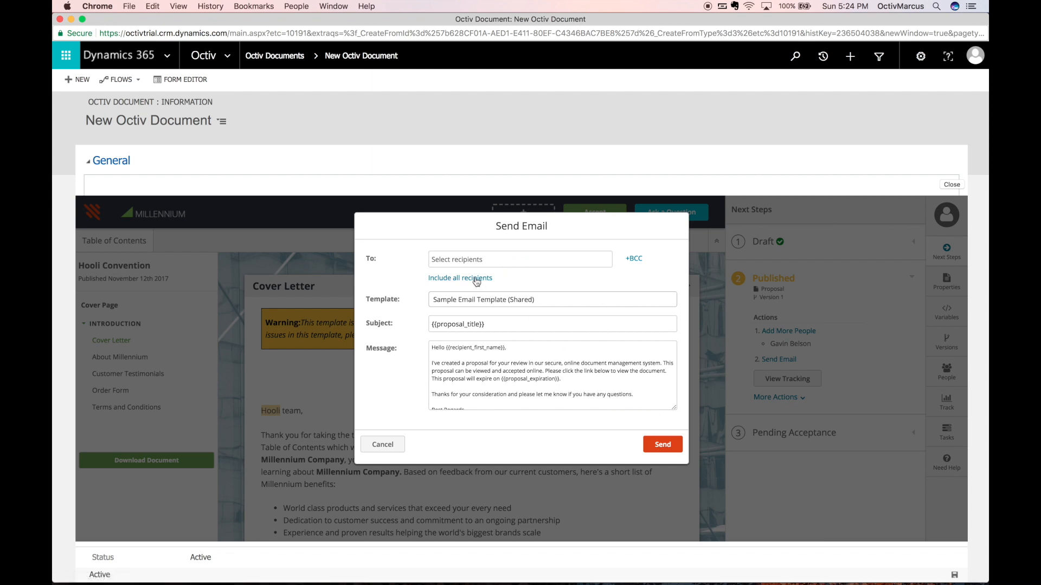
{"action": "left_click", "coordinate": [476, 278]}
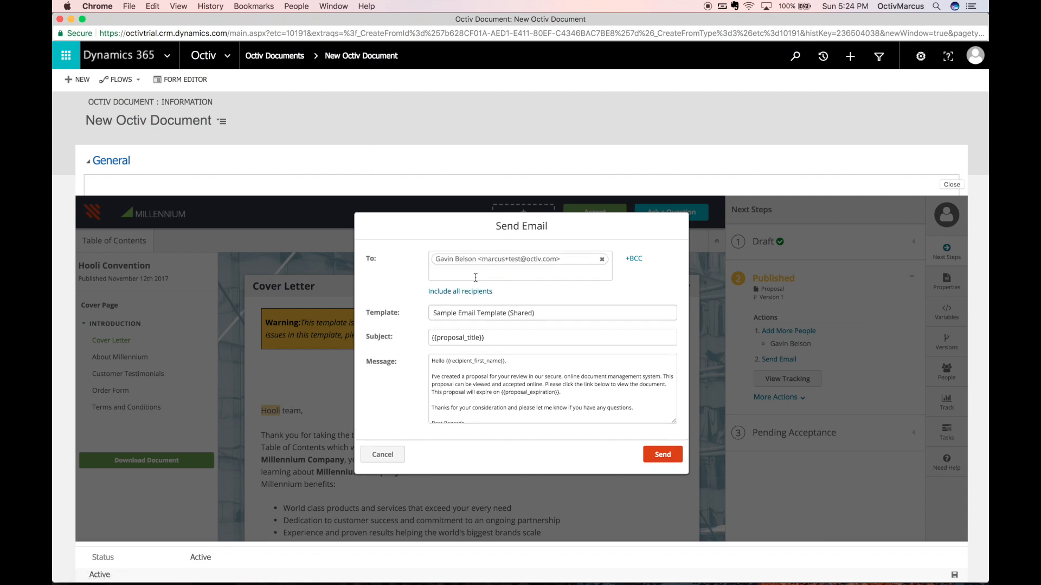
{"action": "left_click", "coordinate": [573, 395]}
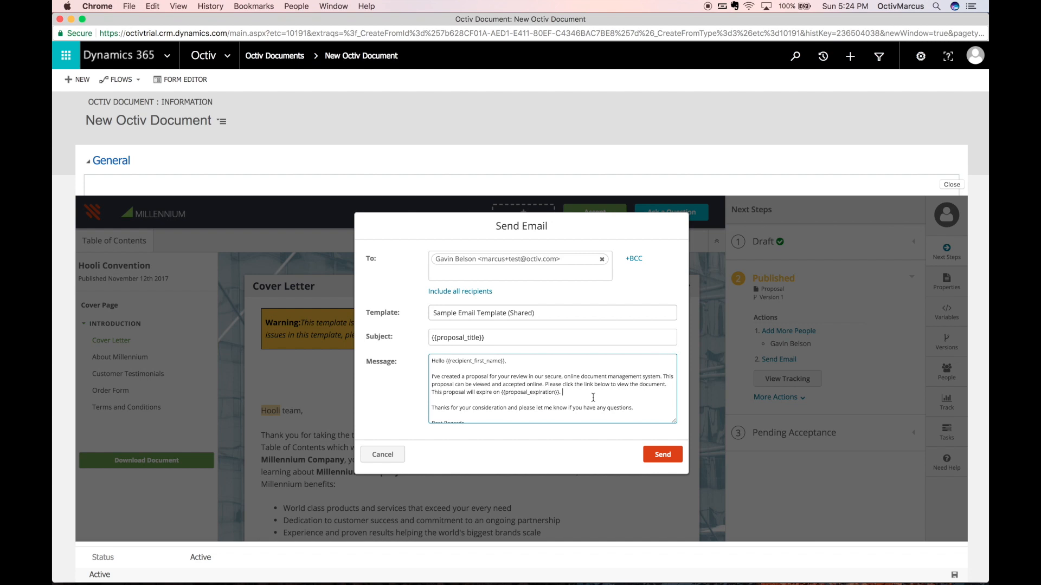
{"action": "left_click", "coordinate": [671, 459]}
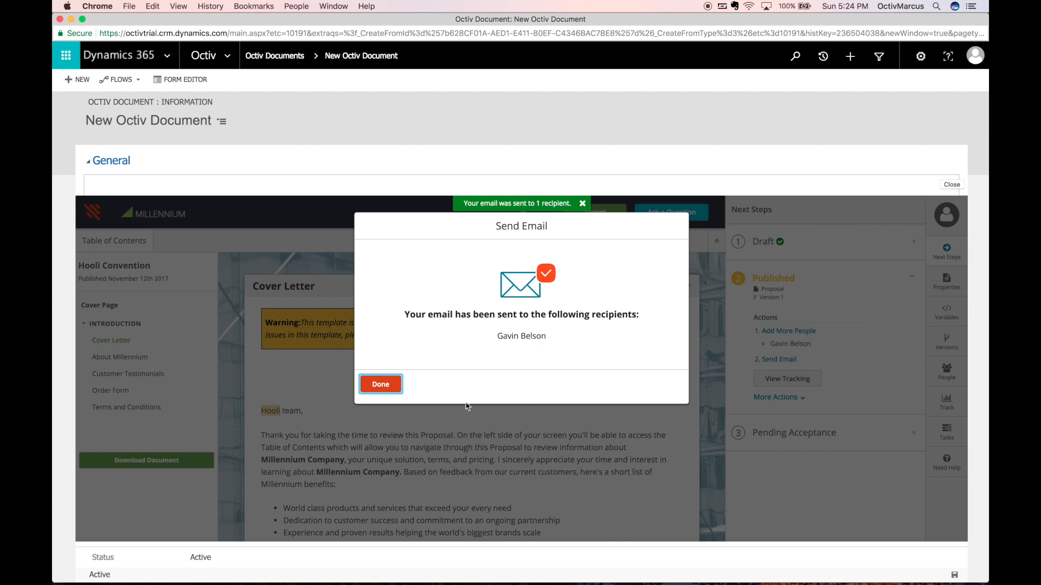
{"action": "left_click", "coordinate": [383, 385]}
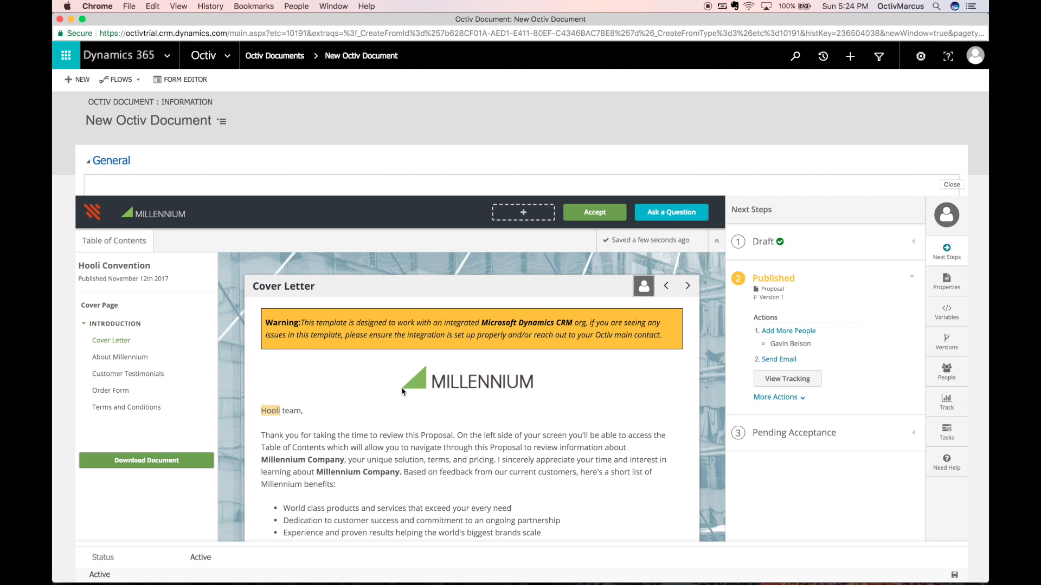
Close the Octiv document window, switch to Gmail, and read the Hooli Convention proposal email from Octiv Support
{"action": "key", "text": "super+w"}
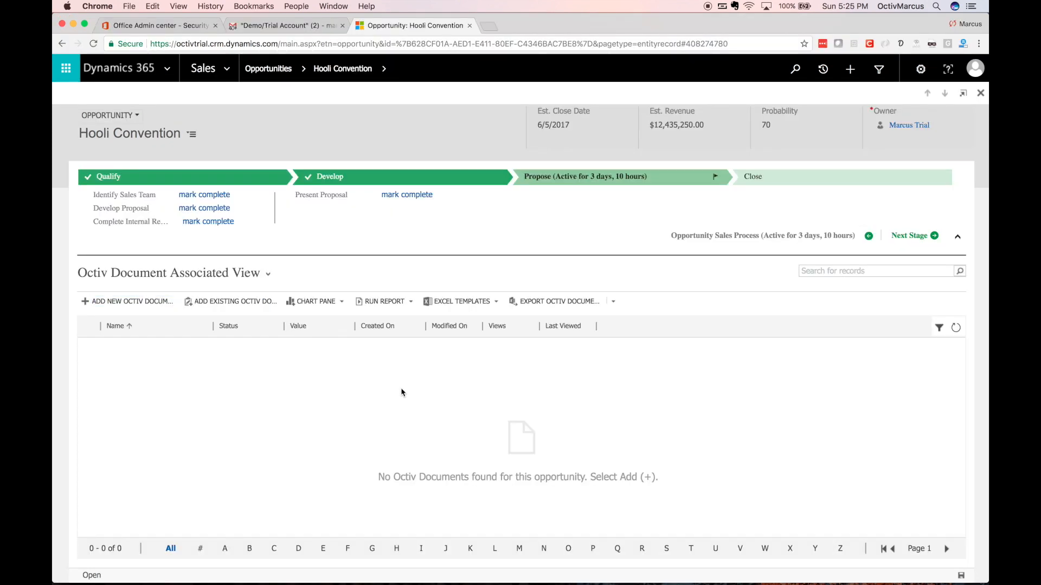
{"action": "left_click", "coordinate": [305, 34]}
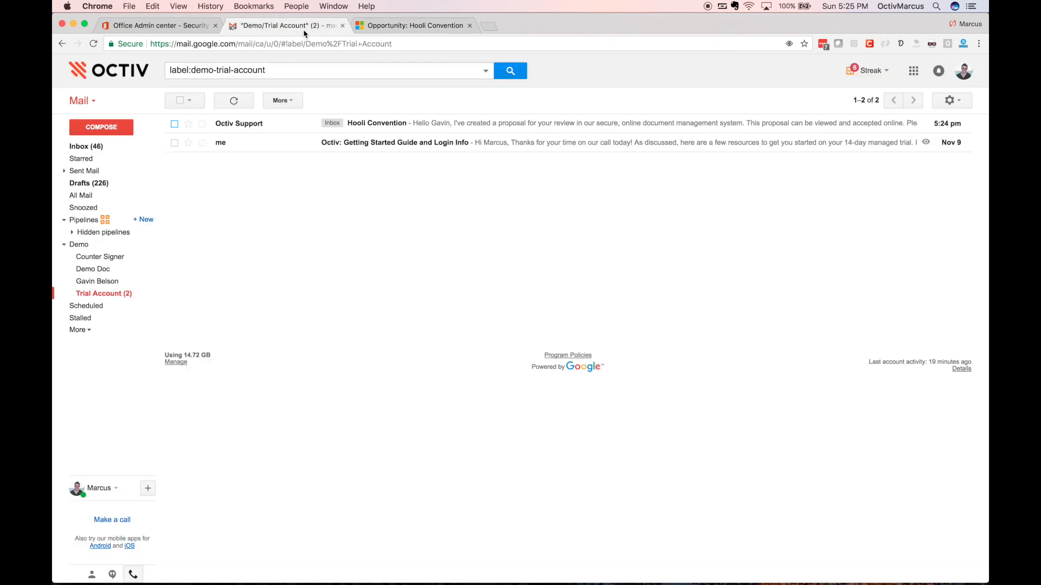
{"action": "left_click", "coordinate": [297, 127]}
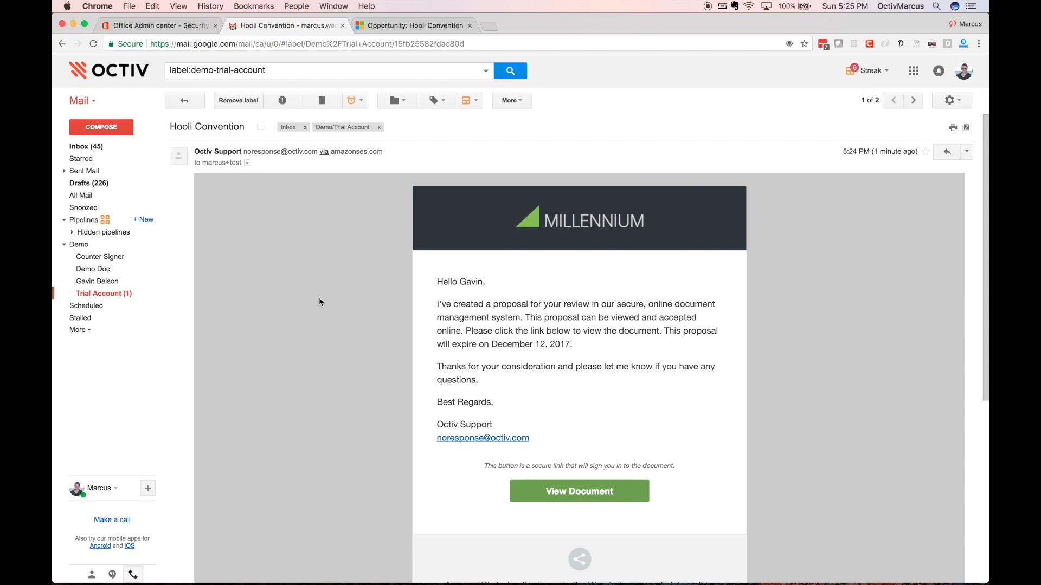
{"action": "scroll", "coordinate": [337, 343], "scroll_direction": "down", "scroll_amount": 1}
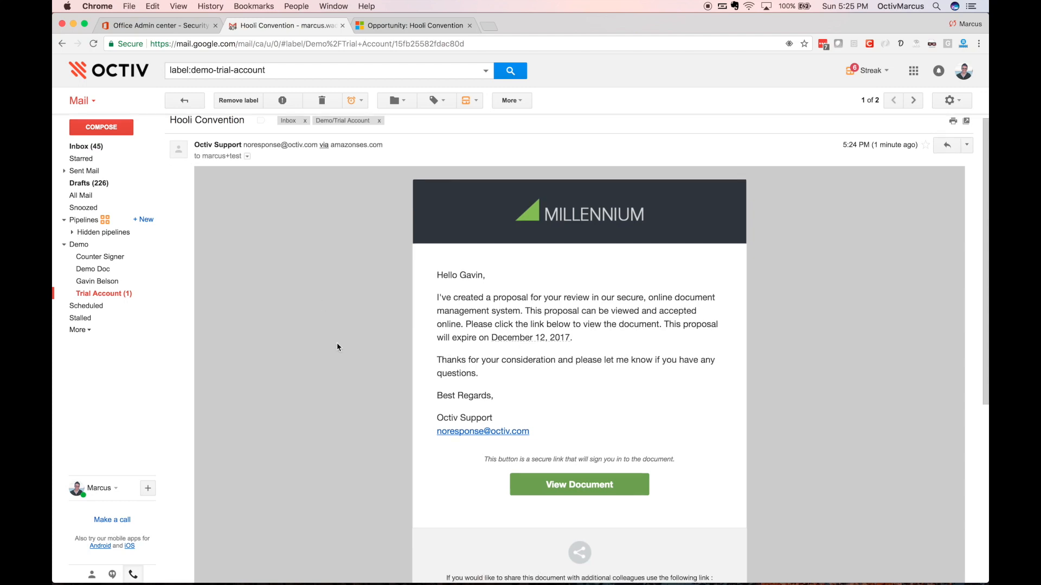
{"action": "scroll", "coordinate": [337, 343], "scroll_direction": "up", "scroll_amount": 1}
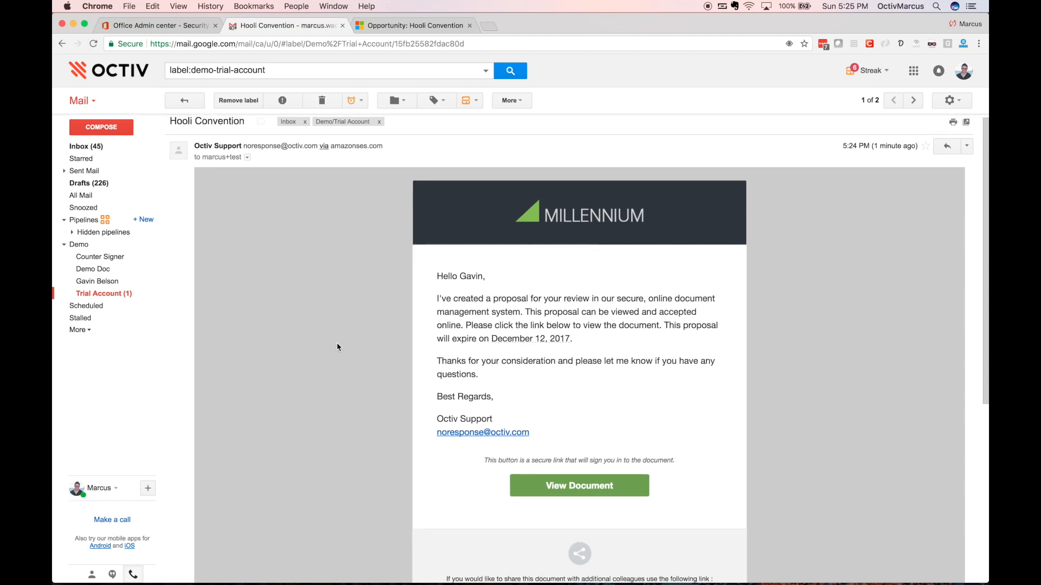
Open the email's View Document link in an incognito window and check which recipient account is signed in
{"action": "right_click", "coordinate": [575, 489]}
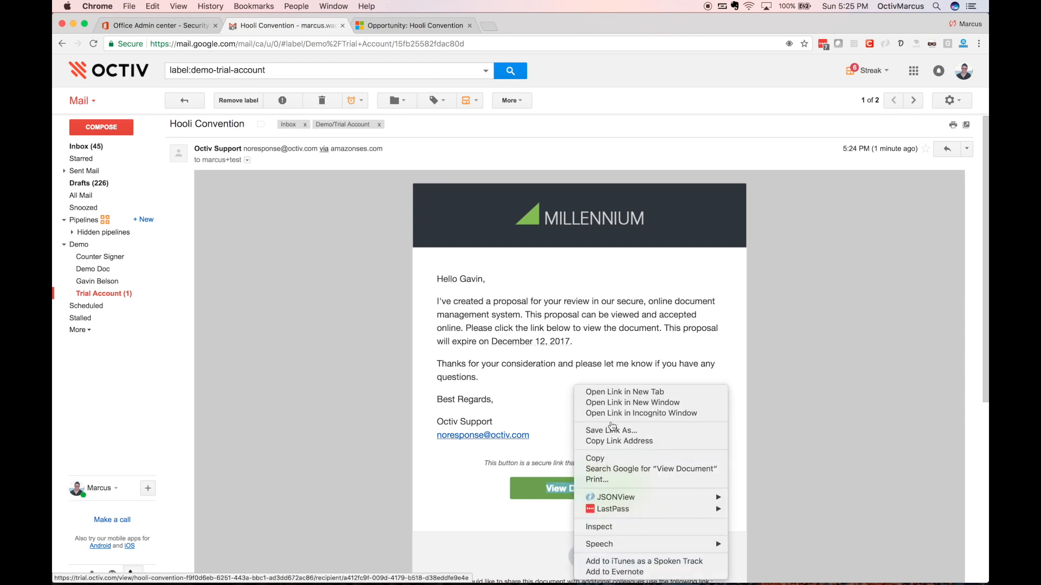
{"action": "left_click", "coordinate": [618, 418]}
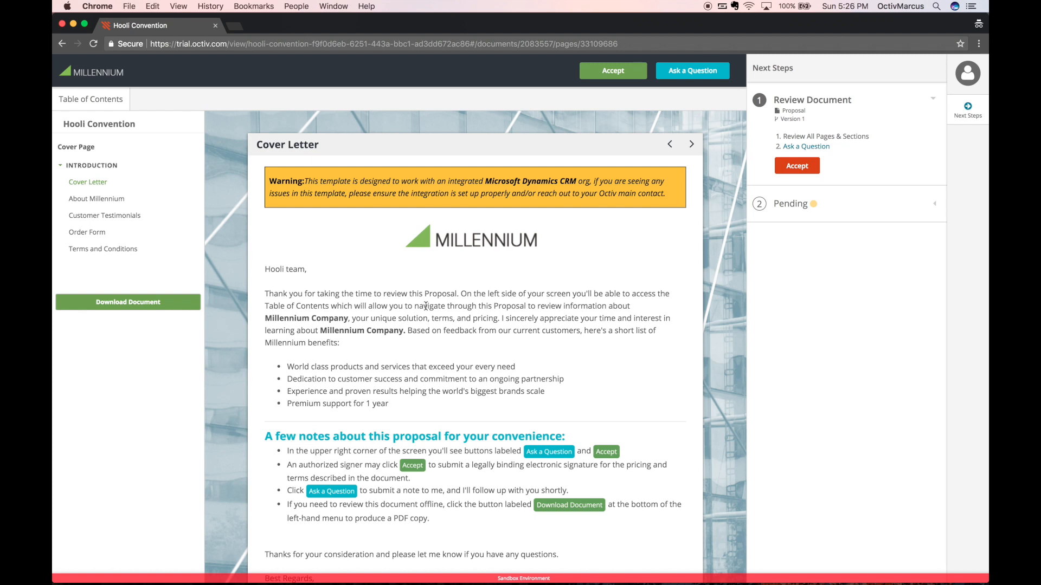
{"action": "left_click", "coordinate": [963, 79]}
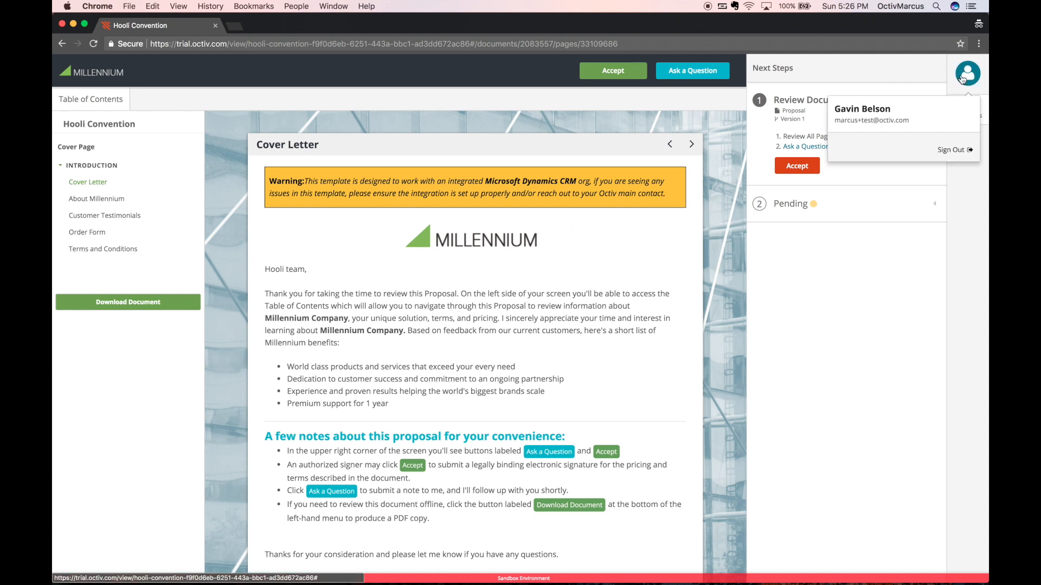
{"action": "left_click", "coordinate": [962, 79]}
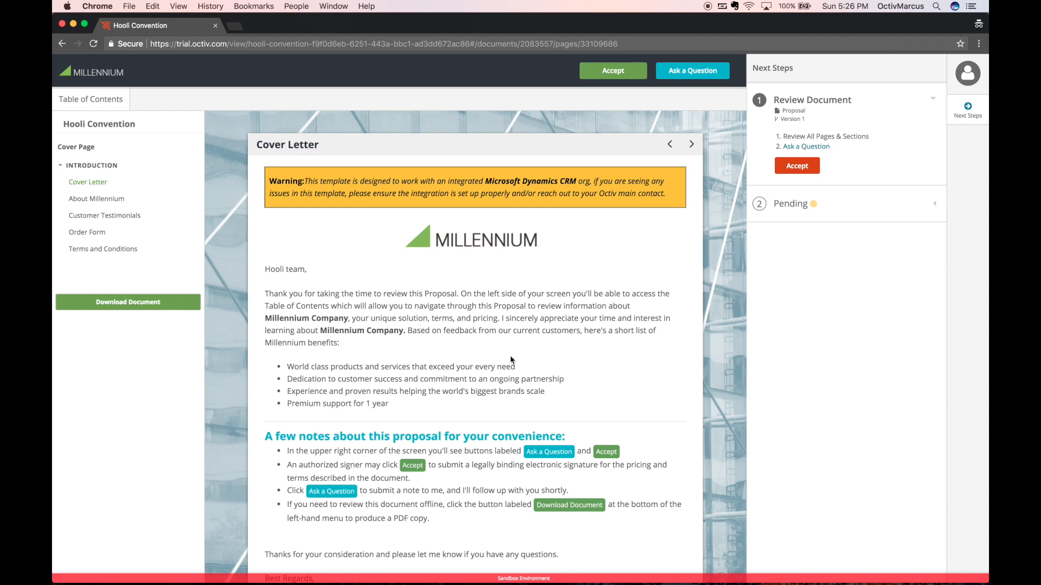
Review the recipient's view of the proposal from the Cover Letter through Terms and Conditions, and return to the Order Form
{"action": "scroll", "coordinate": [511, 359], "scroll_direction": "down", "scroll_amount": 3}
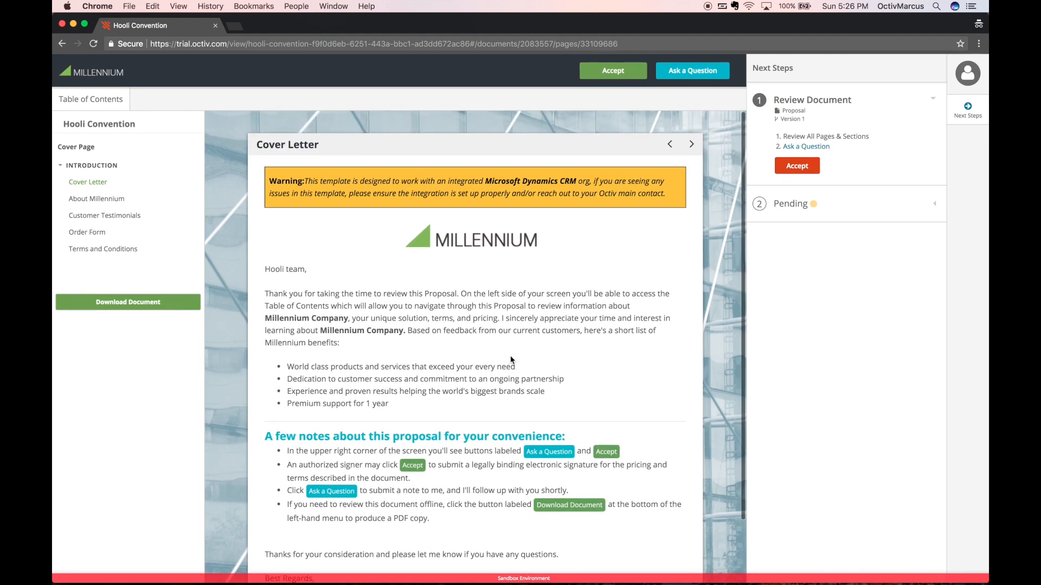
{"action": "left_click", "coordinate": [132, 205]}
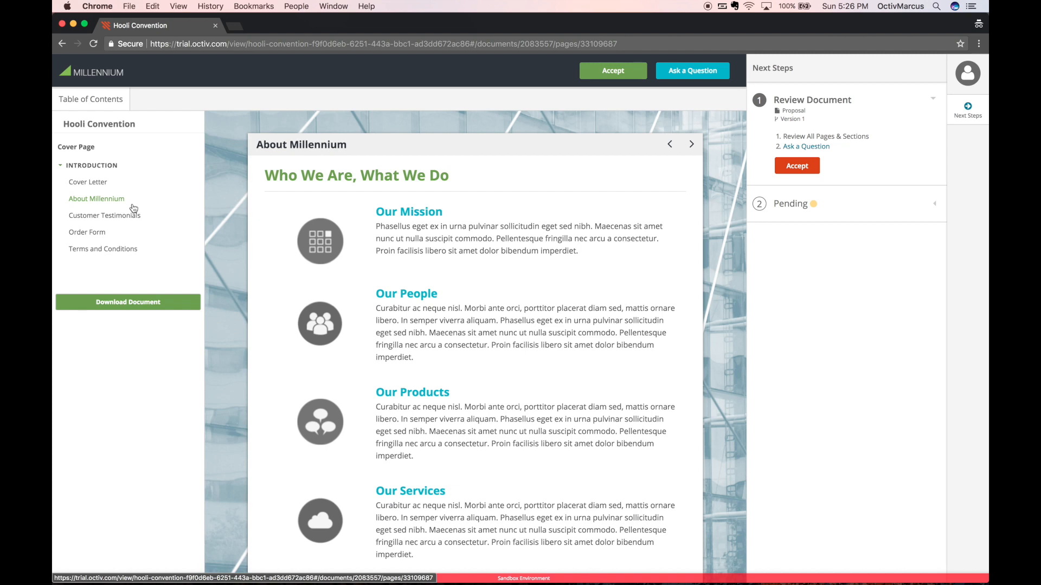
{"action": "left_click", "coordinate": [691, 146]}
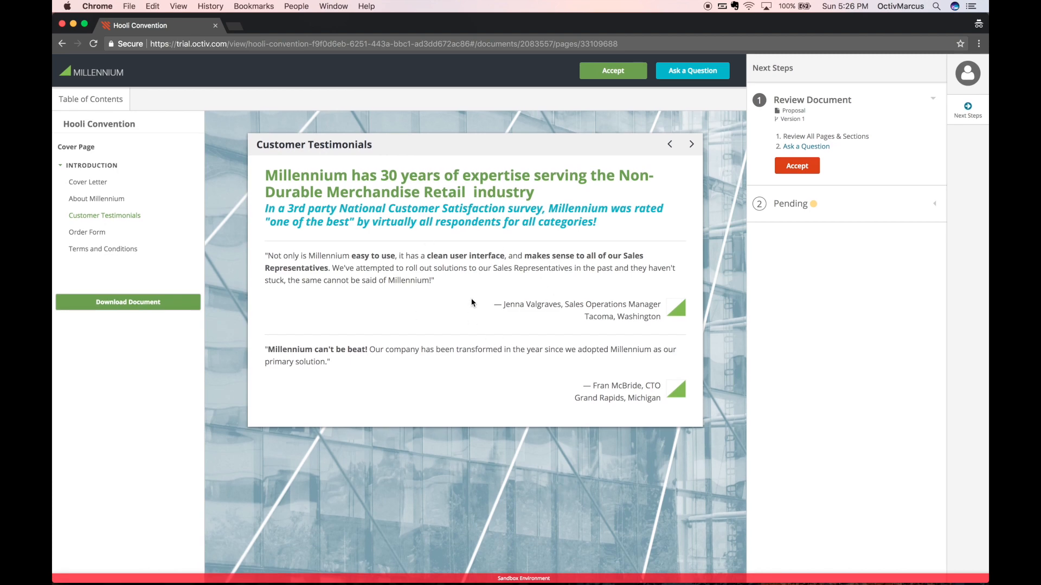
{"action": "left_click", "coordinate": [694, 151]}
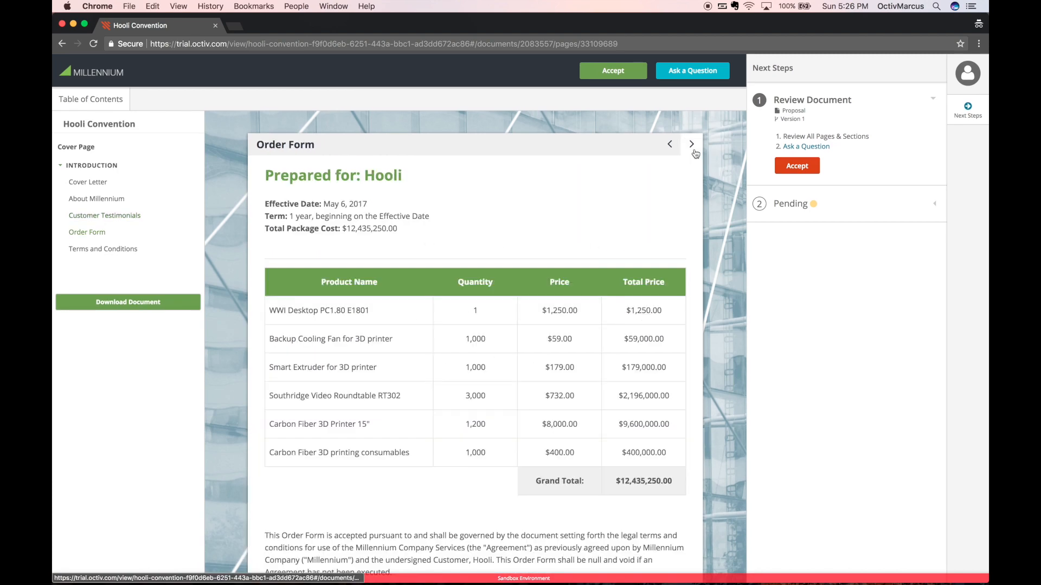
{"action": "scroll", "coordinate": [524, 302], "scroll_direction": "down", "scroll_amount": 2}
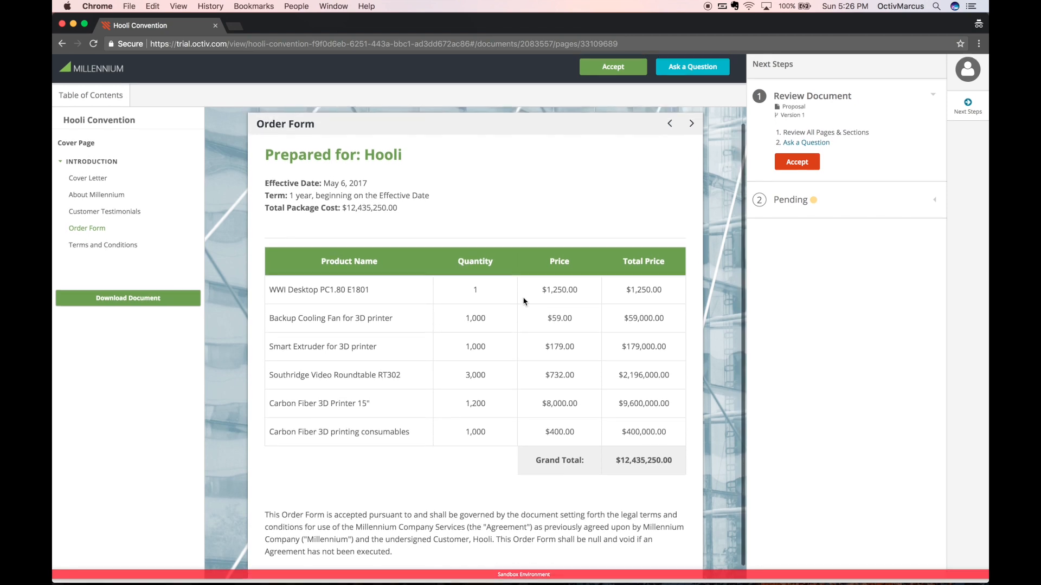
{"action": "left_click", "coordinate": [691, 129]}
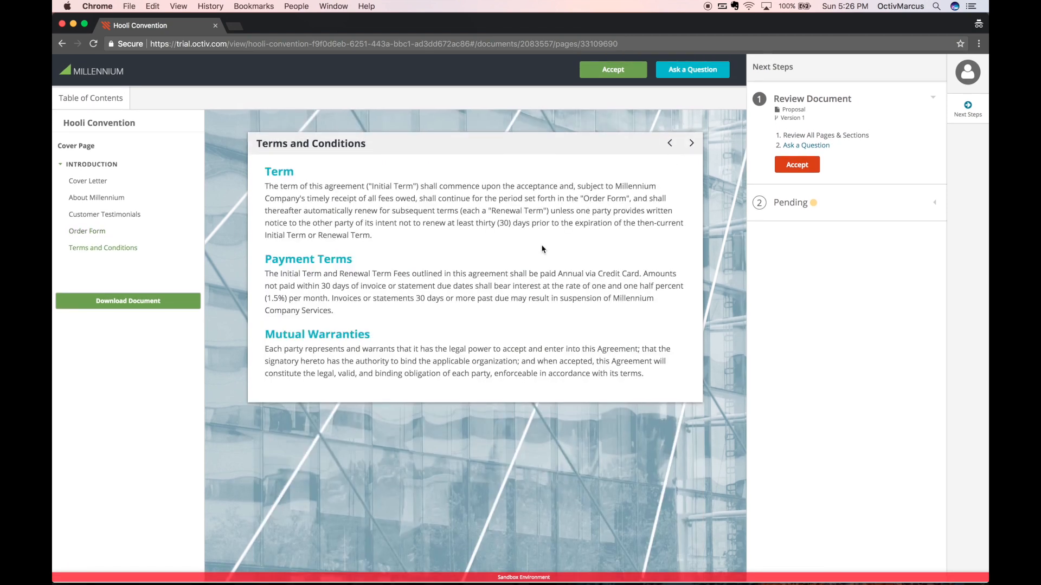
{"action": "left_click", "coordinate": [123, 237]}
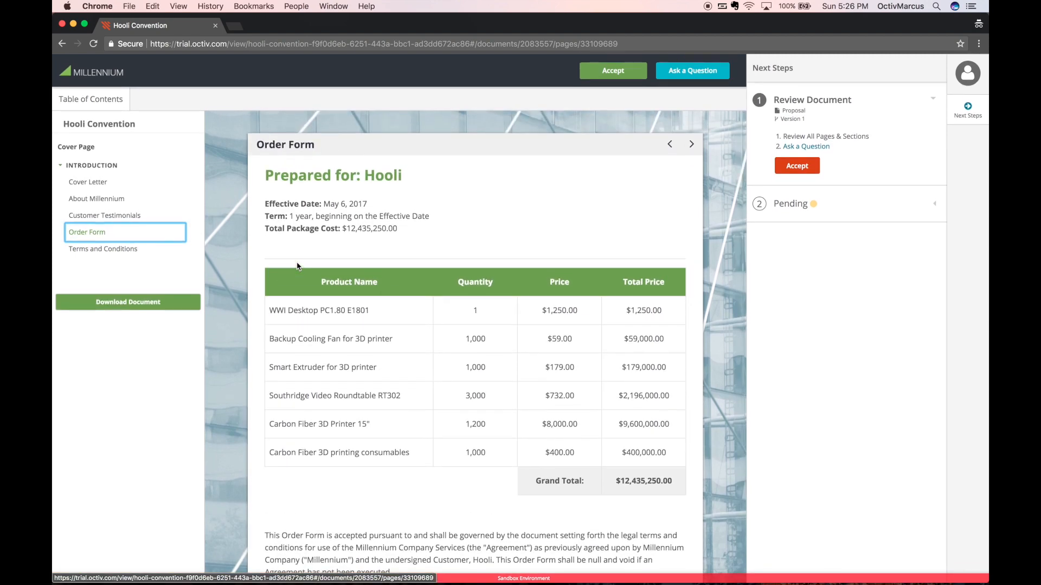
Accept the proposal as the recipient by acknowledging the electronic agreement and signing with the typed signature, and close the signature receipt
{"action": "left_click", "coordinate": [612, 79]}
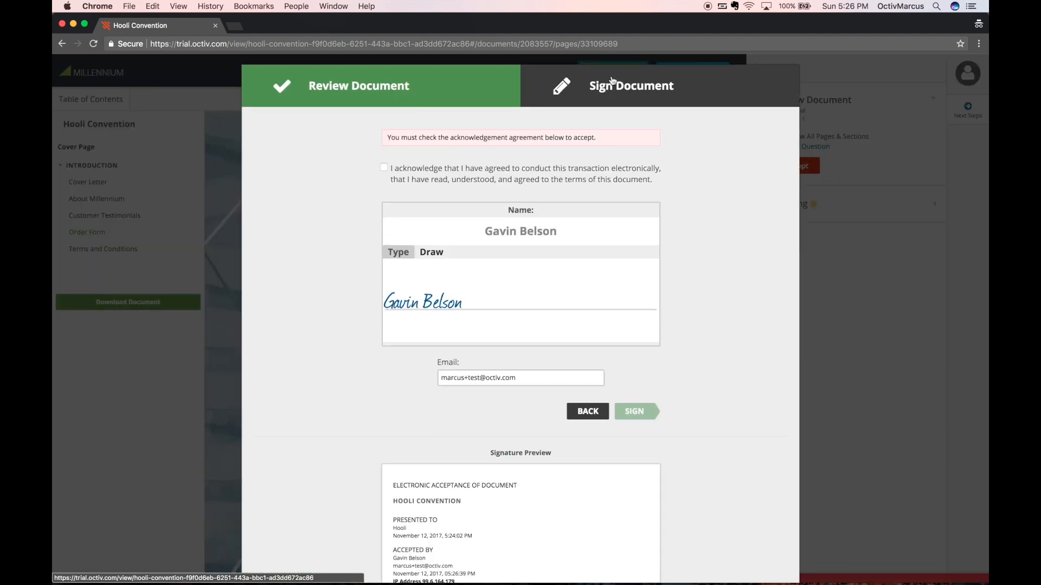
{"action": "left_click", "coordinate": [384, 167]}
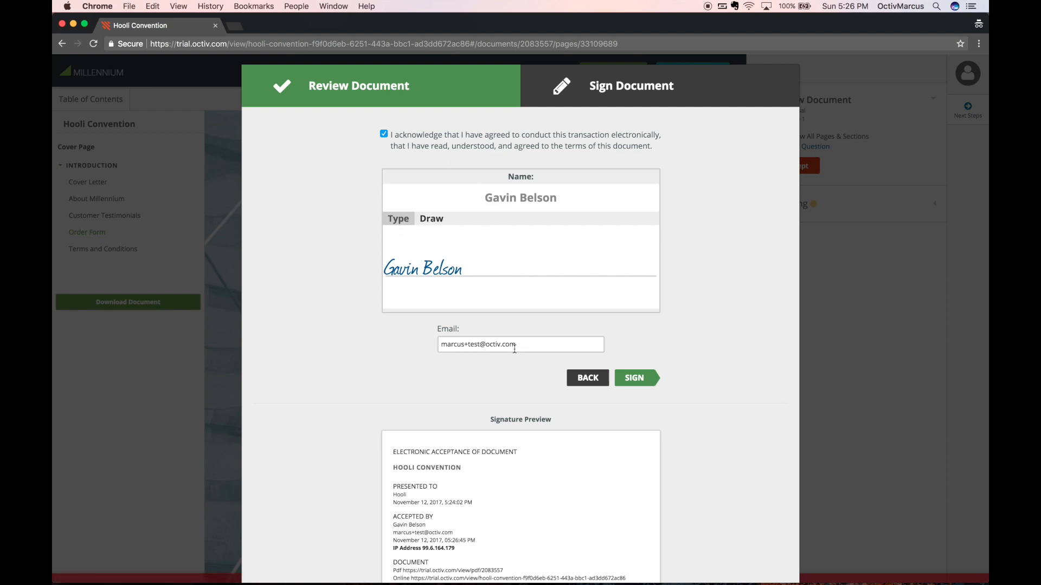
{"action": "left_click", "coordinate": [647, 383]}
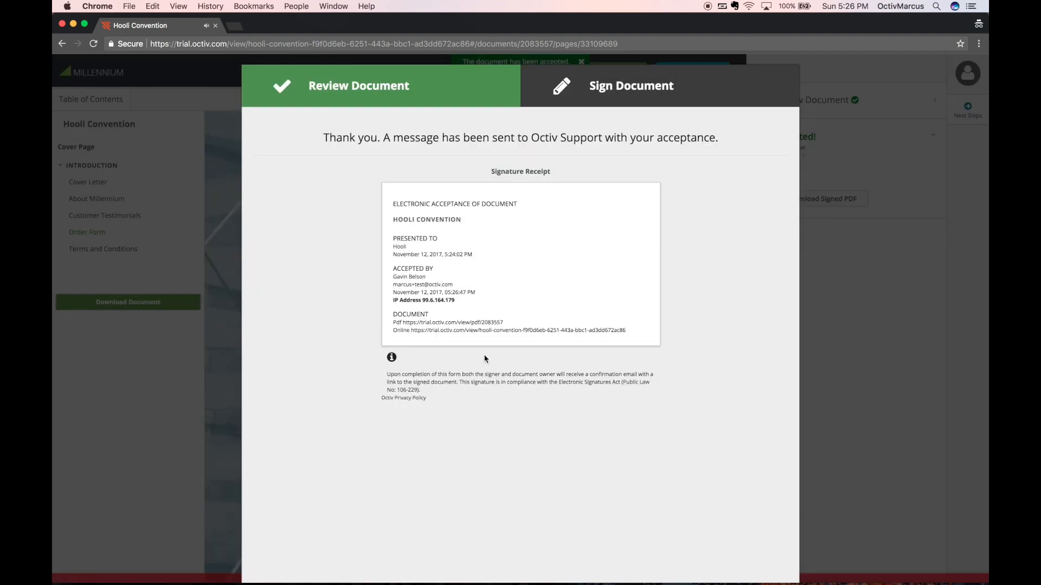
{"action": "left_click", "coordinate": [215, 253]}
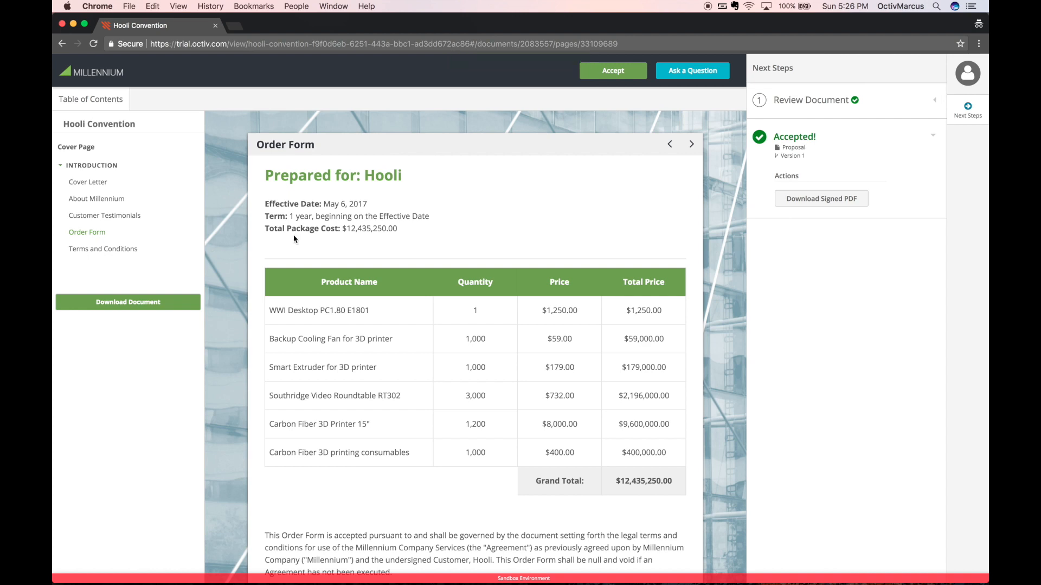
Download the signed PDF as the recipient, and leave the incognito window for the Hooli Convention opportunity in Dynamics 365
{"action": "left_click", "coordinate": [790, 200]}
{"action": "left_click", "coordinate": [61, 24]}
{"action": "left_click", "coordinate": [375, 27]}
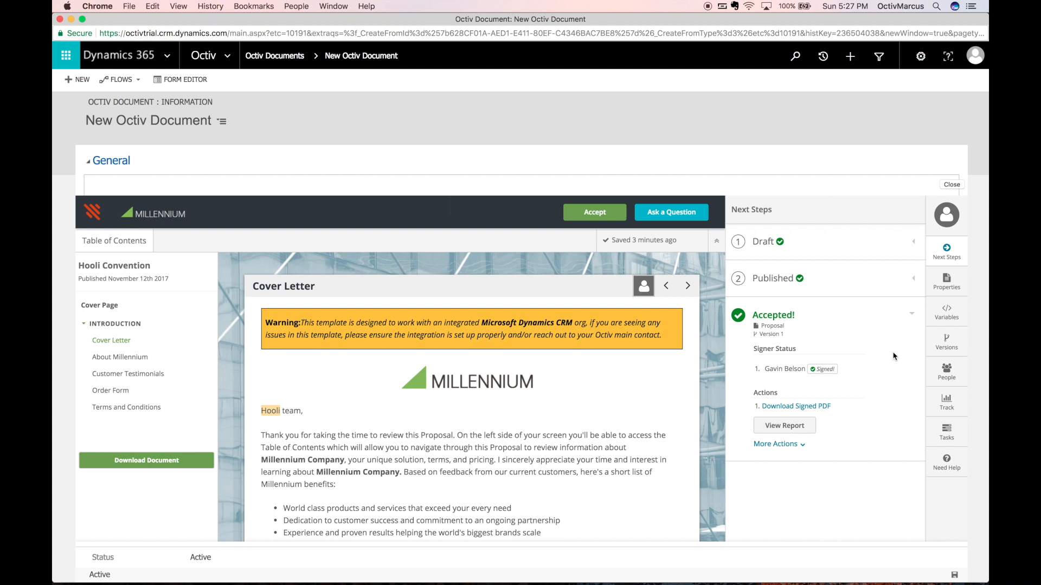
Open the accepted proposal's report and examine the time spent per recipient
{"action": "left_click", "coordinate": [806, 431]}
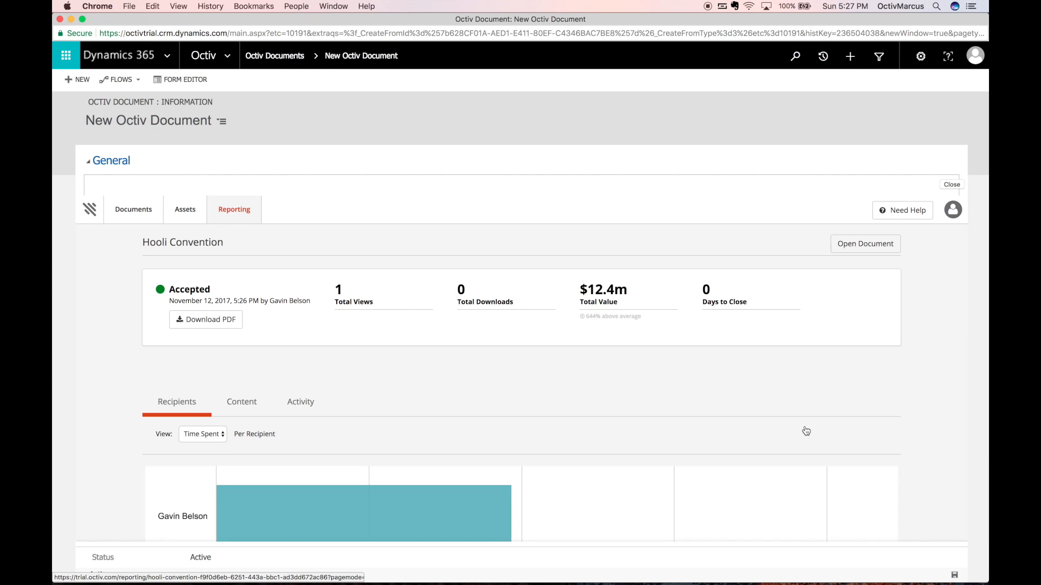
{"action": "scroll", "coordinate": [807, 431], "scroll_direction": "down", "scroll_amount": 3}
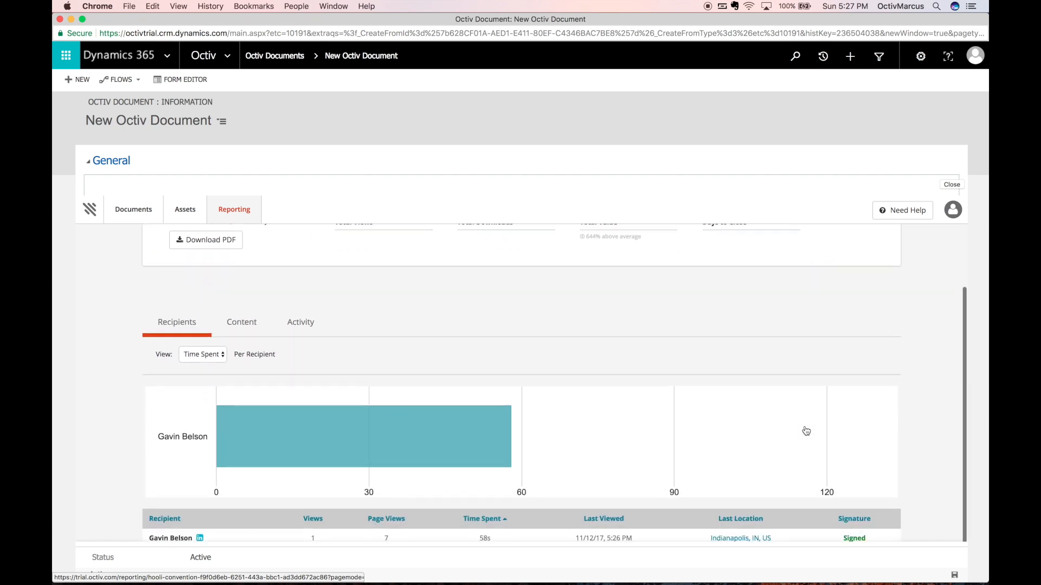
{"action": "mouse_move", "coordinate": [292, 437]}
Review the report's time spent on each content section for all recipients, and close the Octiv document window
{"action": "left_click", "coordinate": [242, 318]}
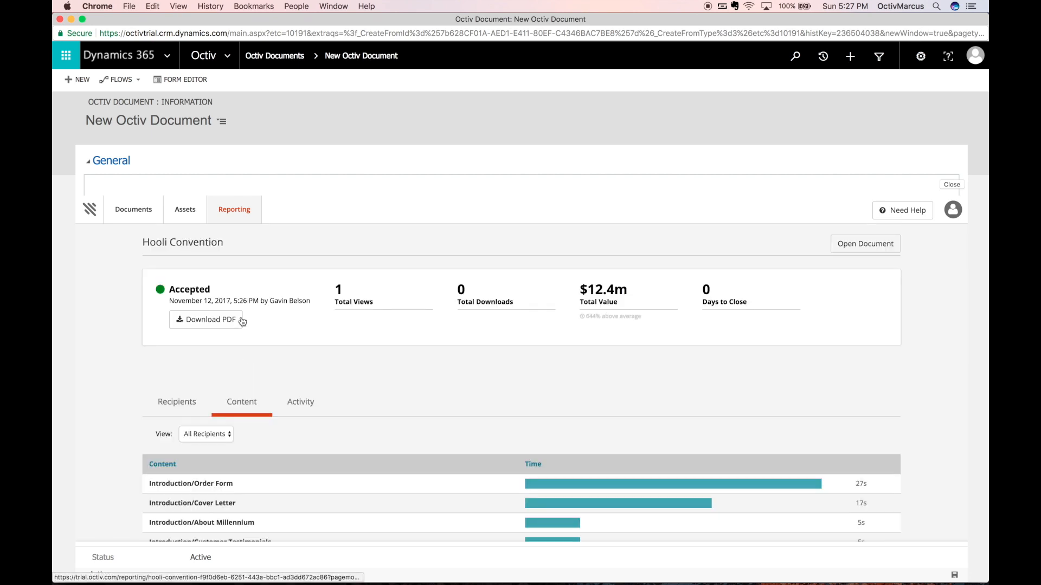
{"action": "scroll", "coordinate": [242, 322], "scroll_direction": "down", "scroll_amount": 1}
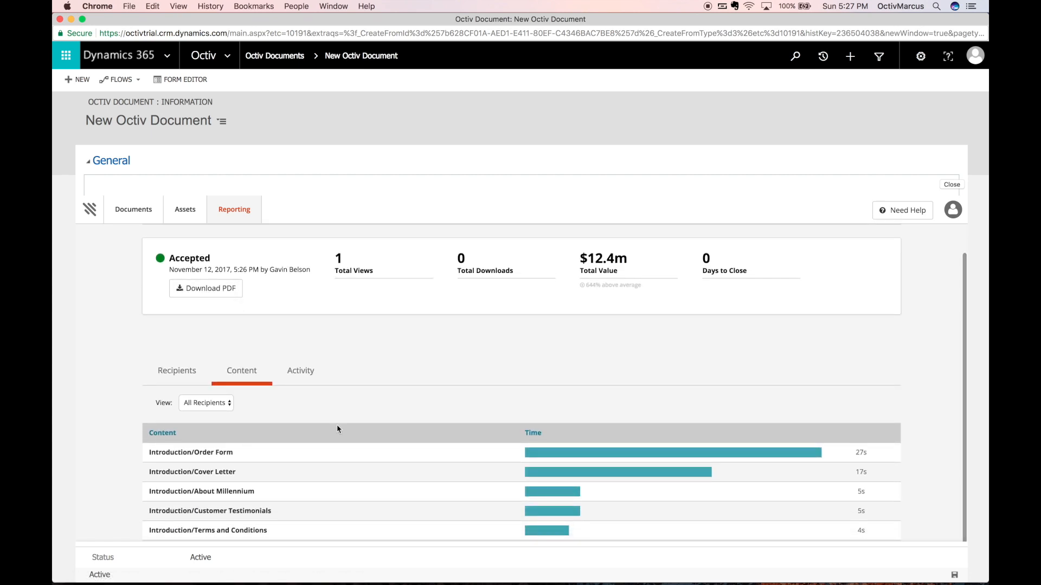
{"action": "left_click", "coordinate": [225, 404]}
{"action": "left_click", "coordinate": [226, 404]}
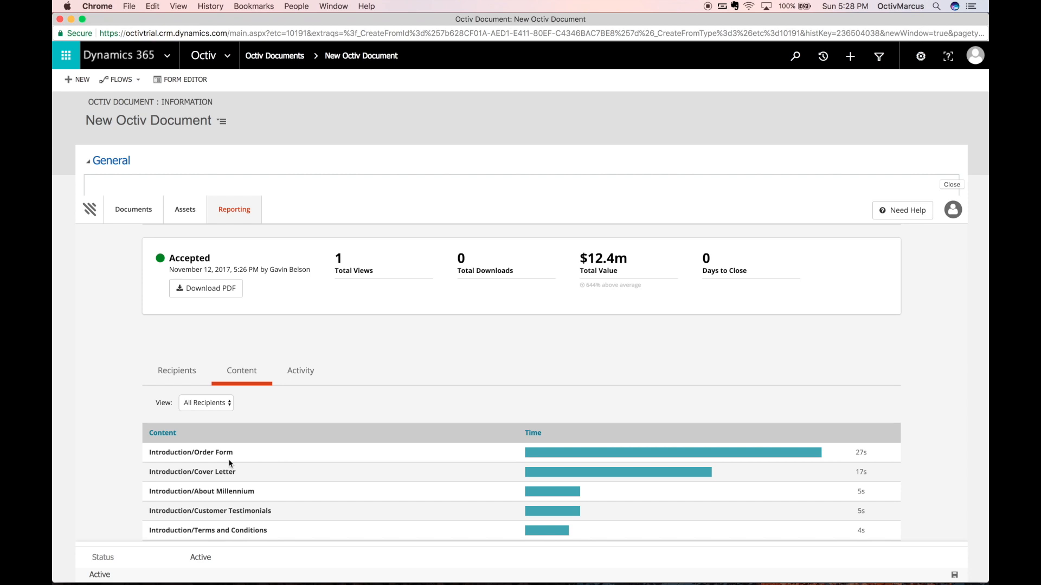
{"action": "scroll", "coordinate": [229, 464], "scroll_direction": "up", "scroll_amount": 2}
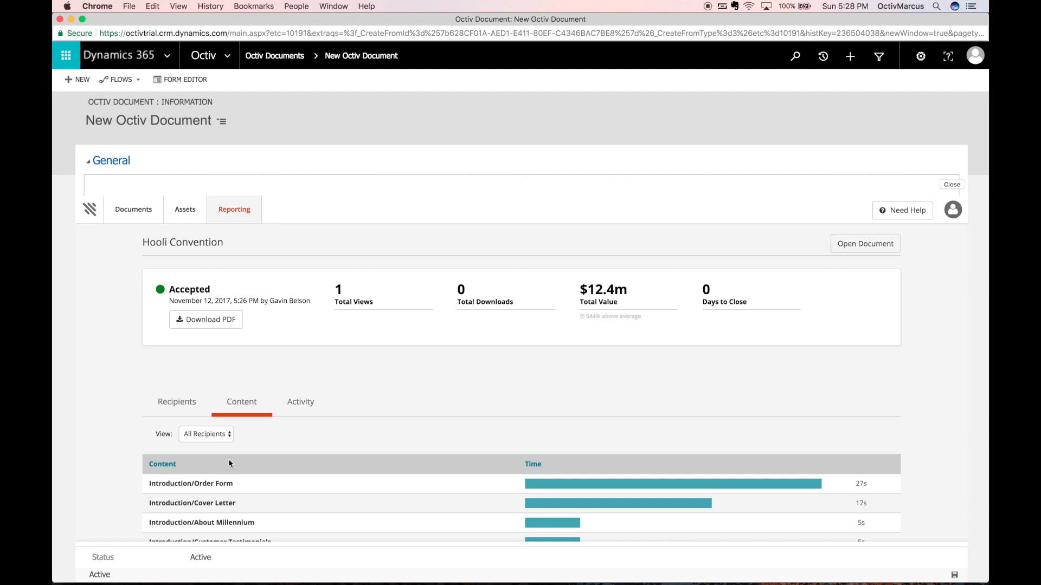
{"action": "left_click", "coordinate": [60, 19]}
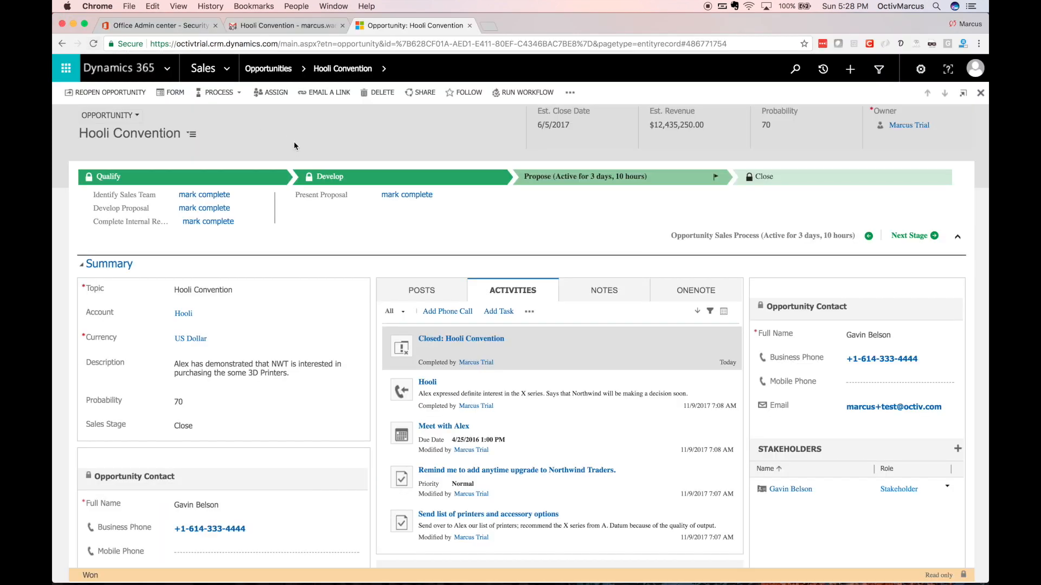